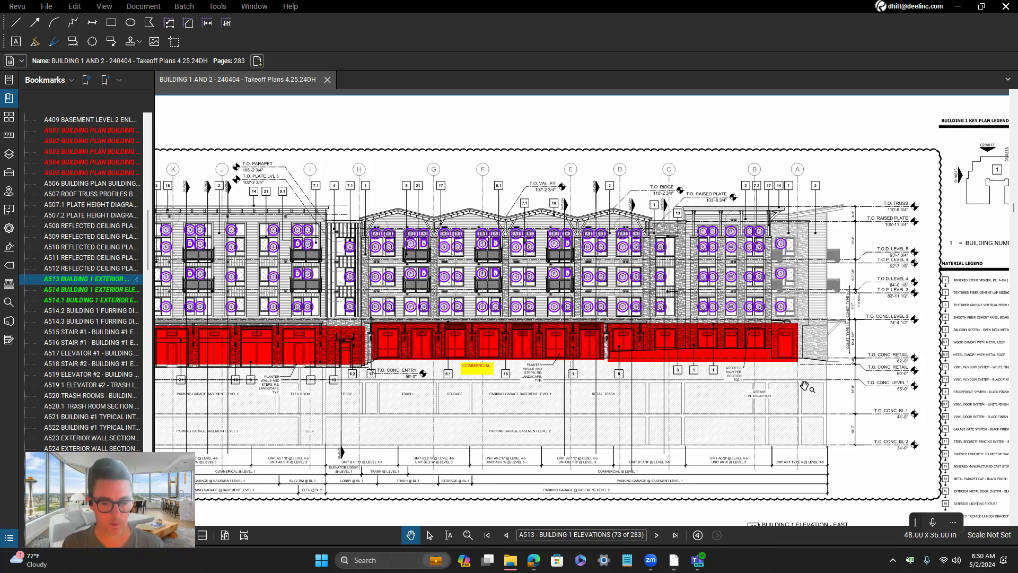
Step: Export the plan set's Markups List as a CSV summary, keeping the default output options
left_click(811, 545)
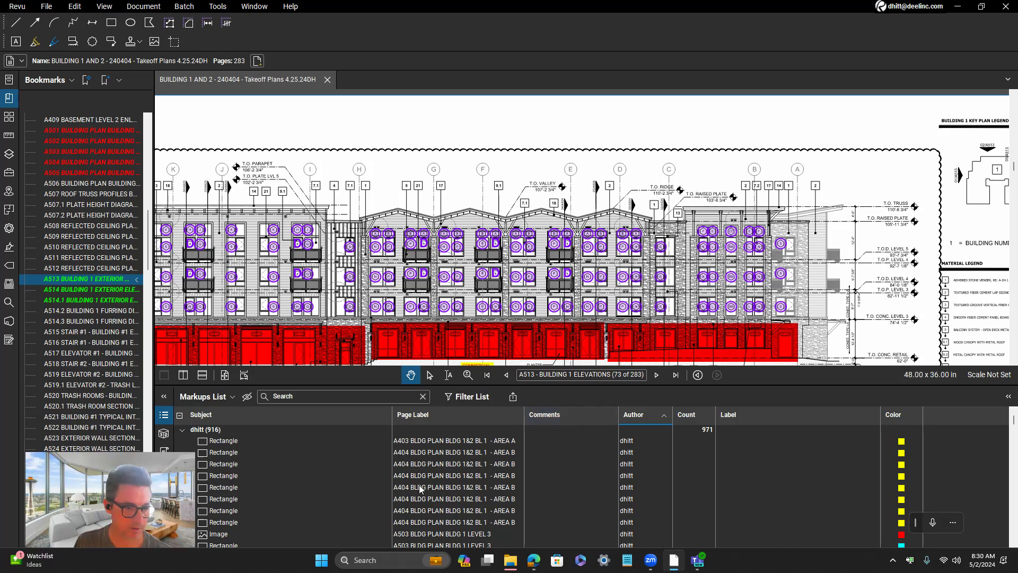
left_click(514, 398)
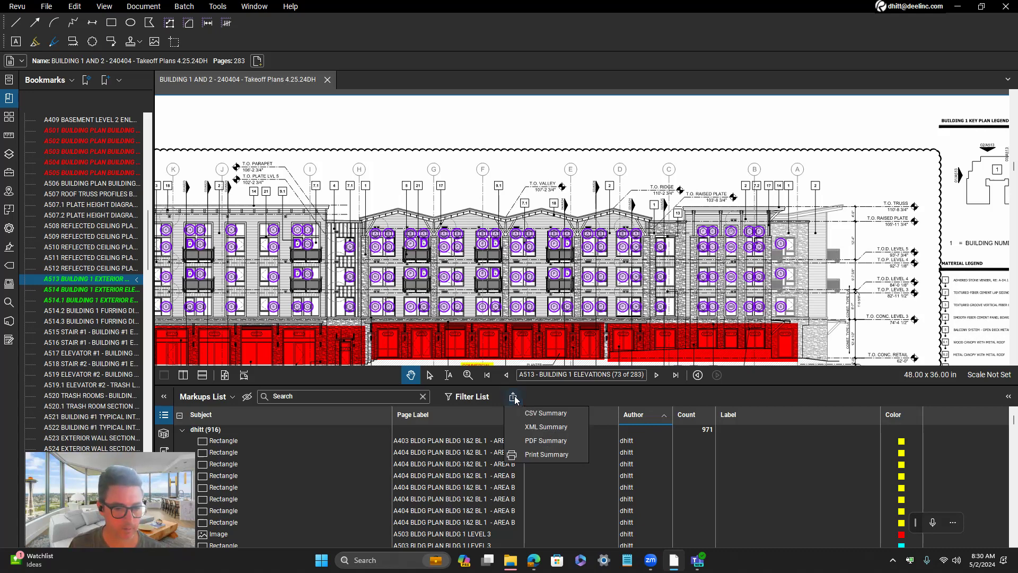
left_click(543, 414)
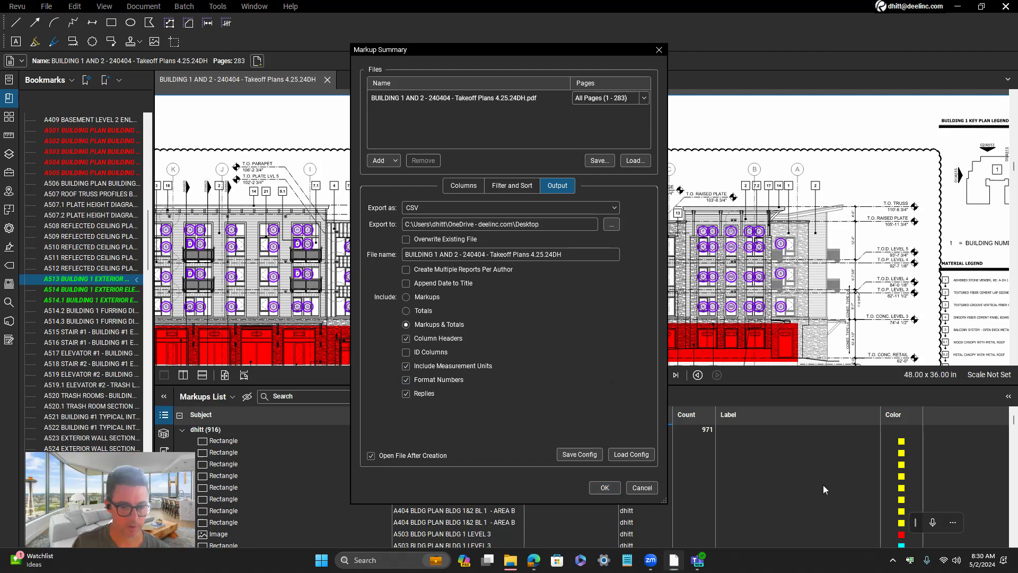
left_click(601, 489)
left_click(603, 488)
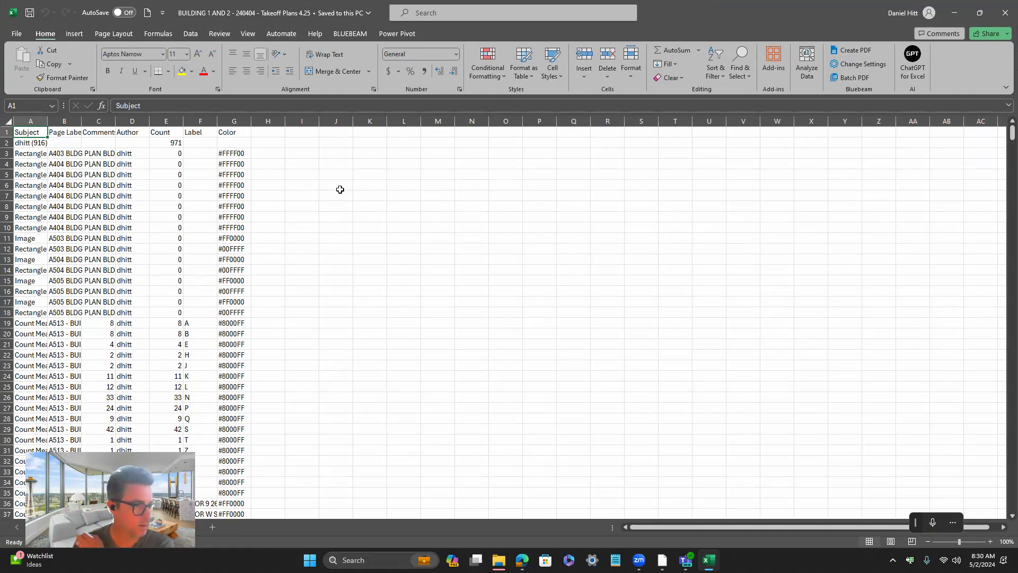
Step: Widen columns A through G together so the exported markup data is easier to read
left_click(41, 120)
left_click(236, 121, "shift")
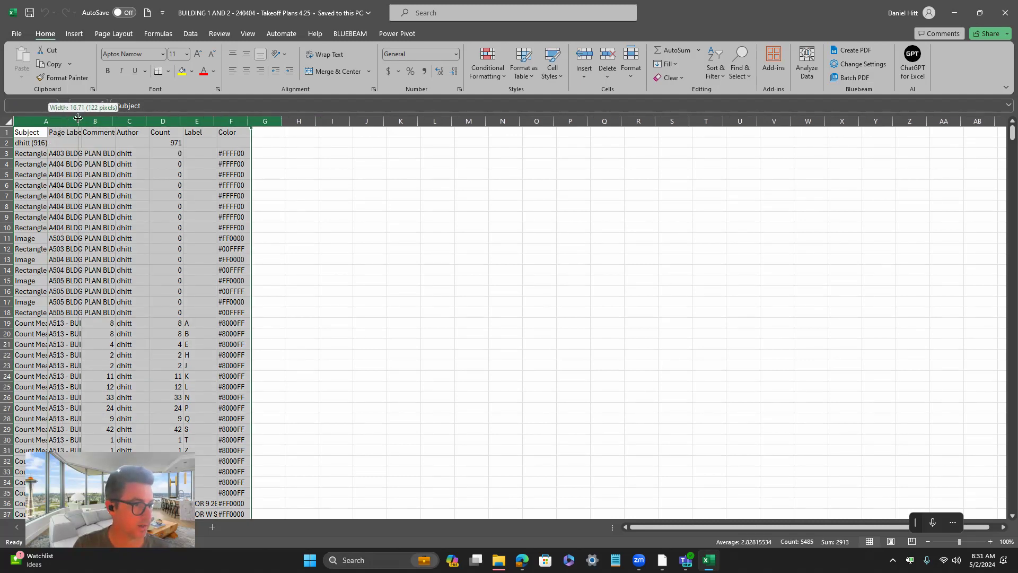
double_click(80, 120)
left_click_drag(143, 119, 153, 119)
left_click(573, 177)
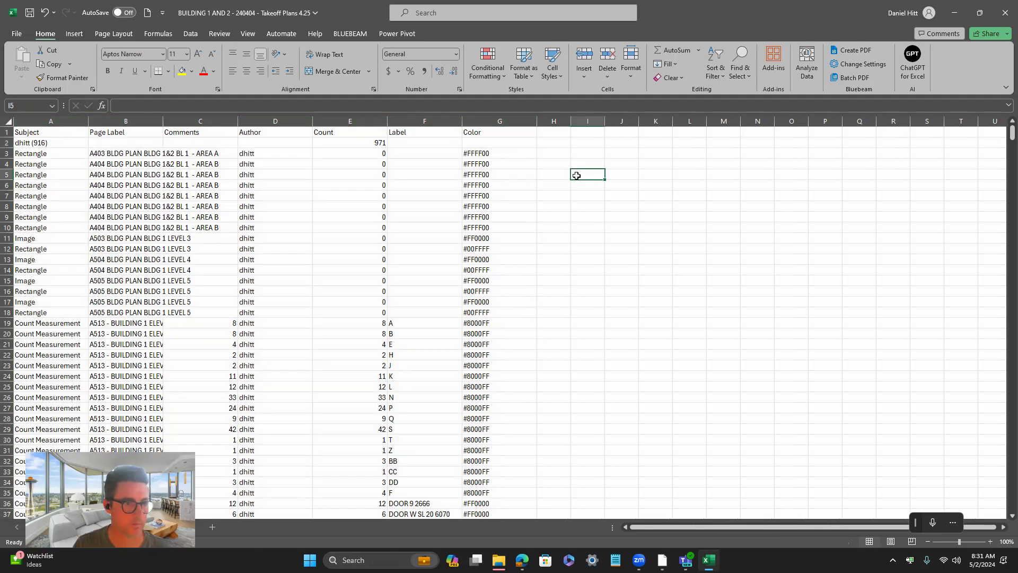
Step: Delete the Color and Author columns from the exported sheet
left_click(501, 121)
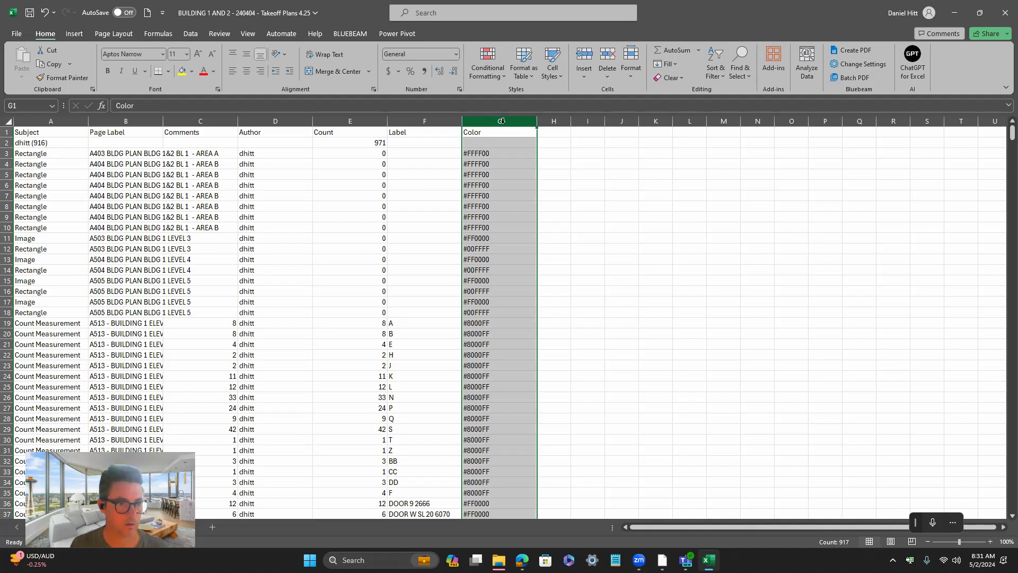
right_click(503, 122)
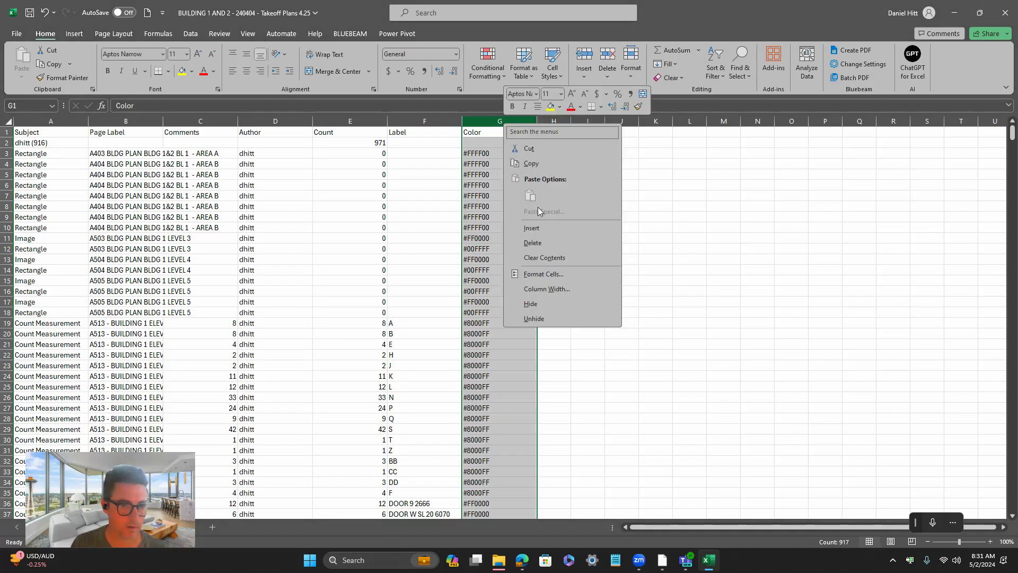
left_click(545, 243)
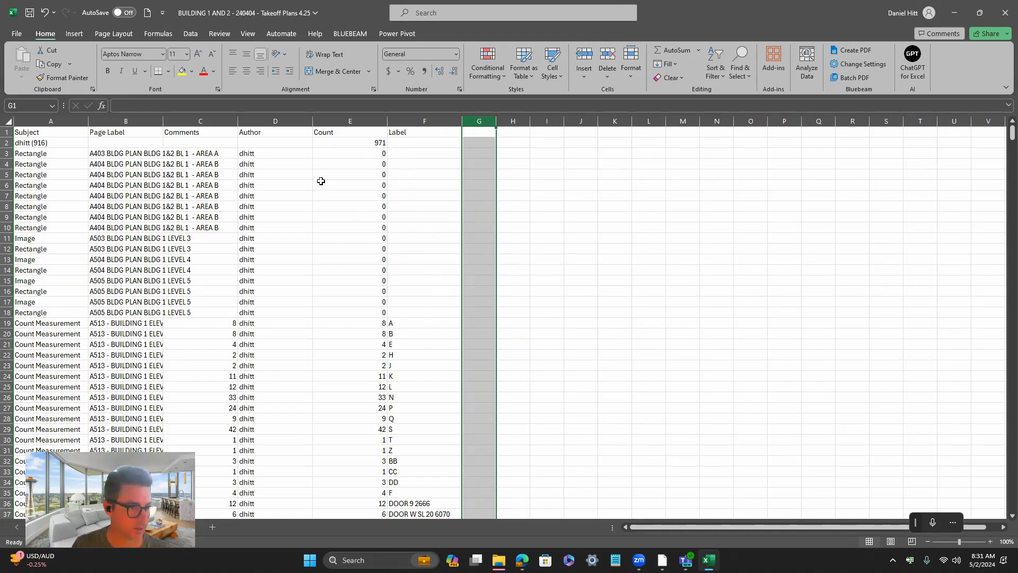
left_click(278, 120)
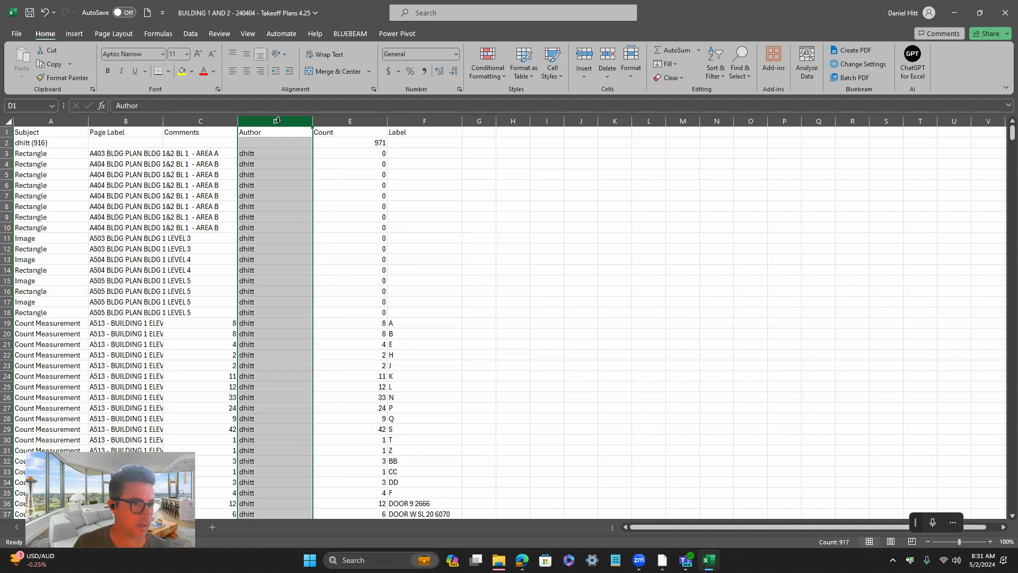
right_click(279, 122)
left_click(321, 243)
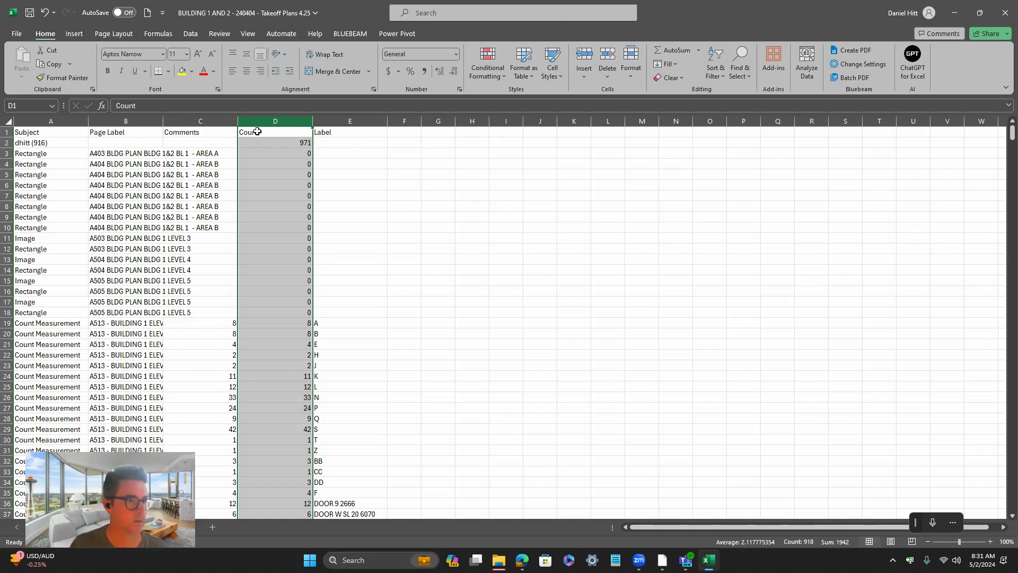
Step: Apply a filter by the selected cell's value to the header row from Subject through Label
left_click(47, 135)
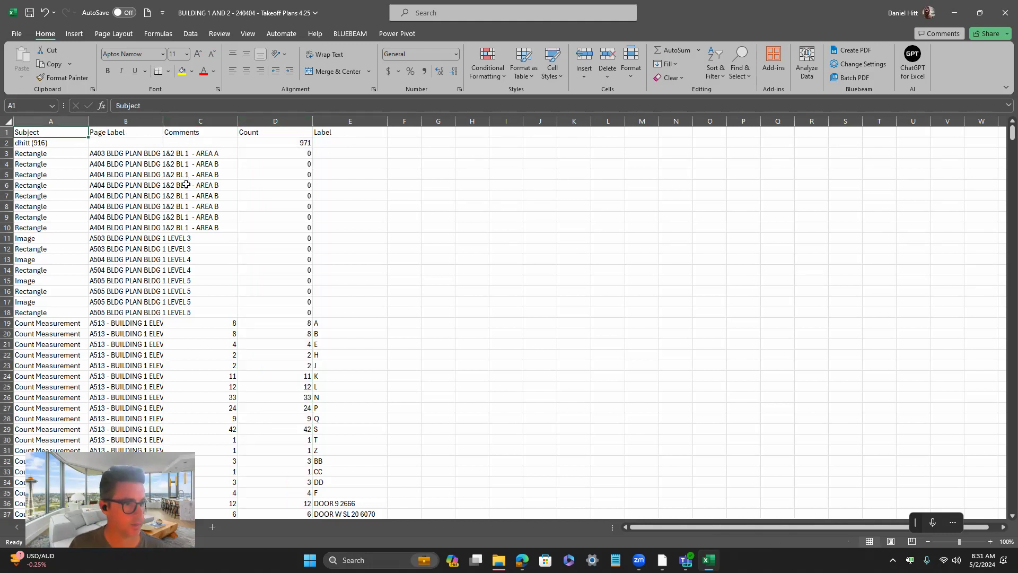
left_click(335, 134, "shift")
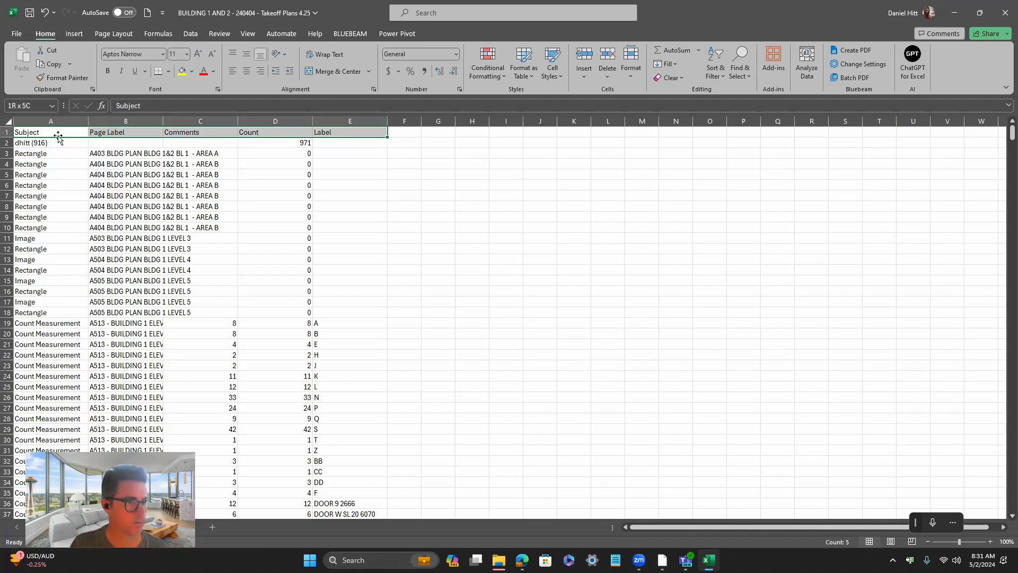
right_click(354, 133)
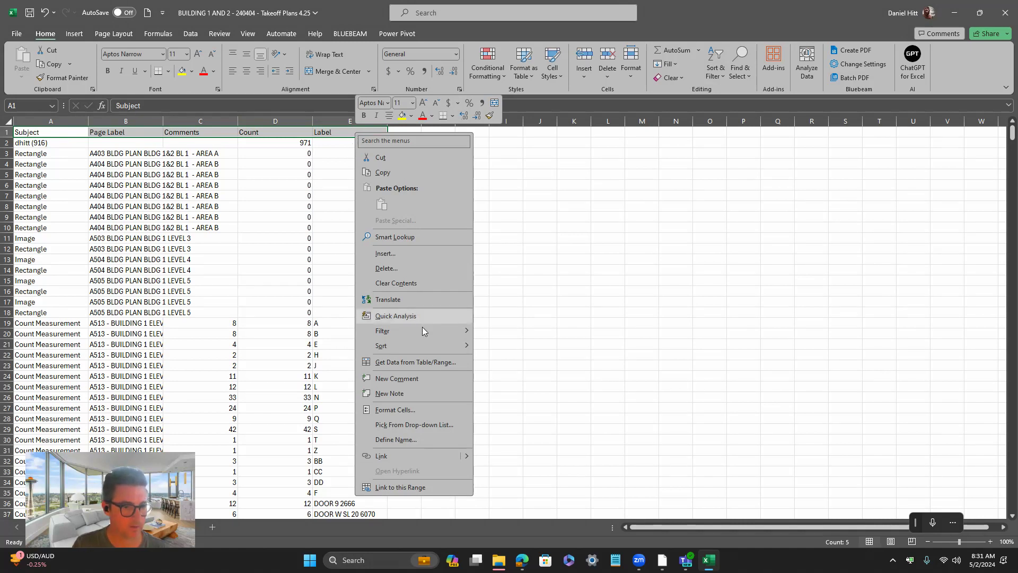
mouse_move(423, 335)
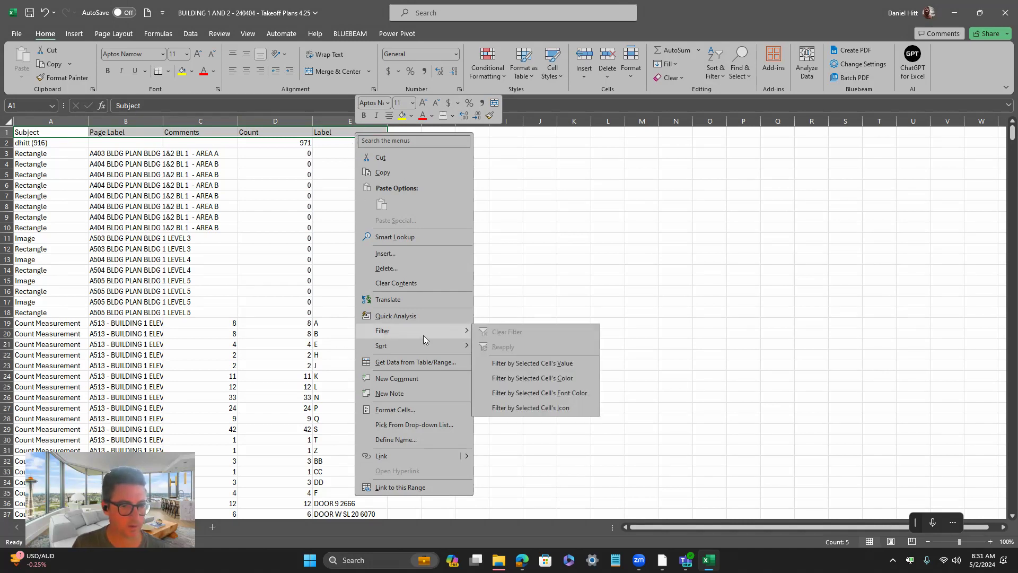
left_click(551, 365)
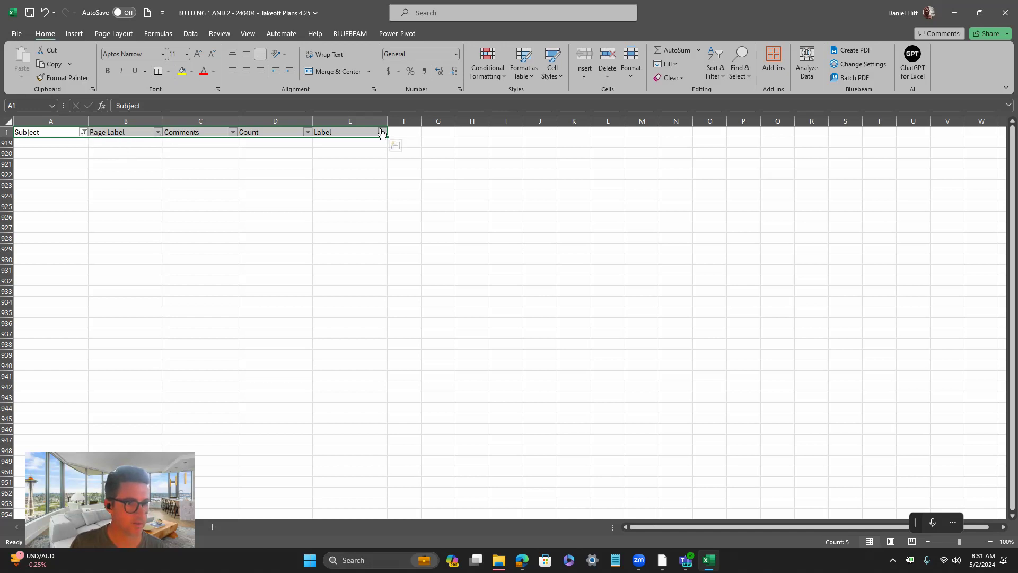
Step: Filter the Subject column to show only Count Measurement rows
left_click(83, 132)
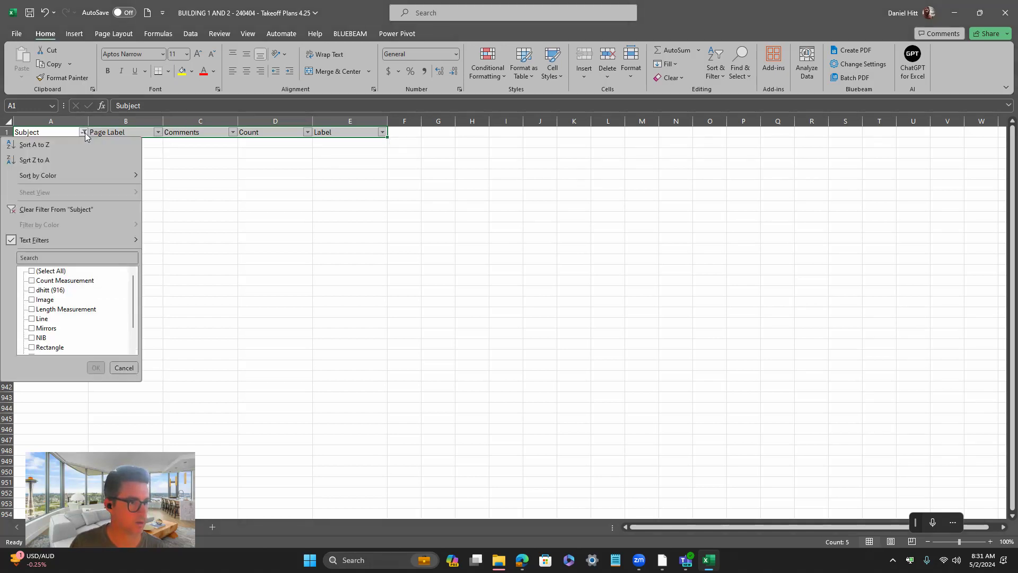
left_click(32, 281)
left_click(96, 368)
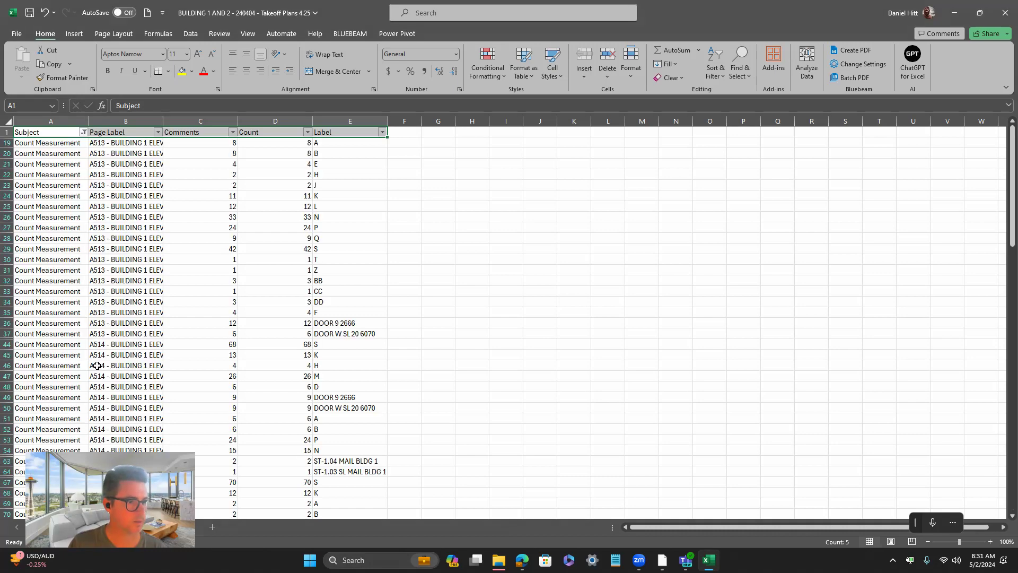
Step: Widen the Page Label and Label columns to fit their full text
left_click(159, 119)
left_click_drag(159, 119, 210, 121)
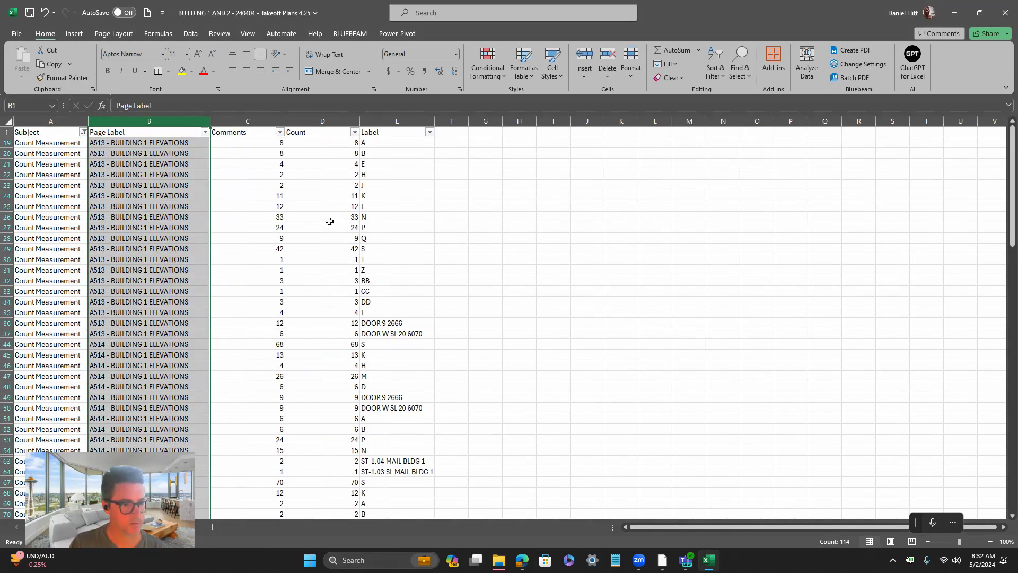
left_click(406, 121)
left_click_drag(436, 121, 443, 121)
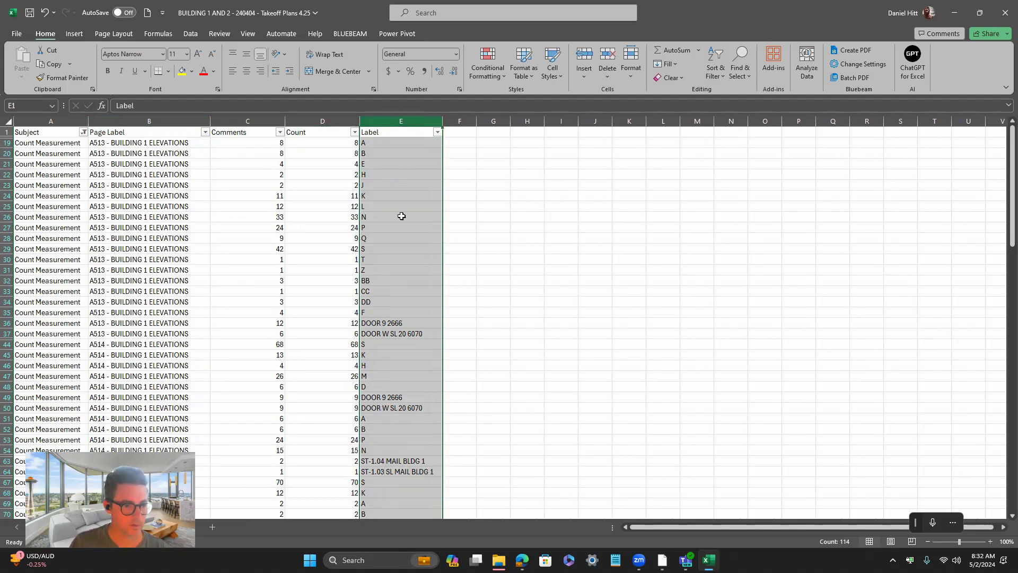
Step: Examine the window, door and mail room entries in the Label column
left_click(404, 144)
left_click(391, 154)
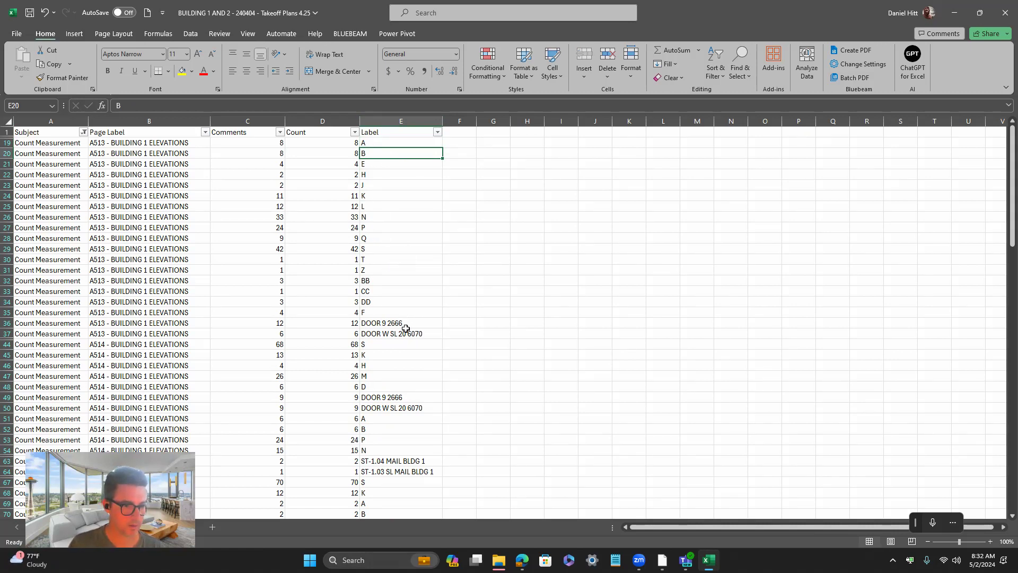
scroll(407, 335, "down", 3)
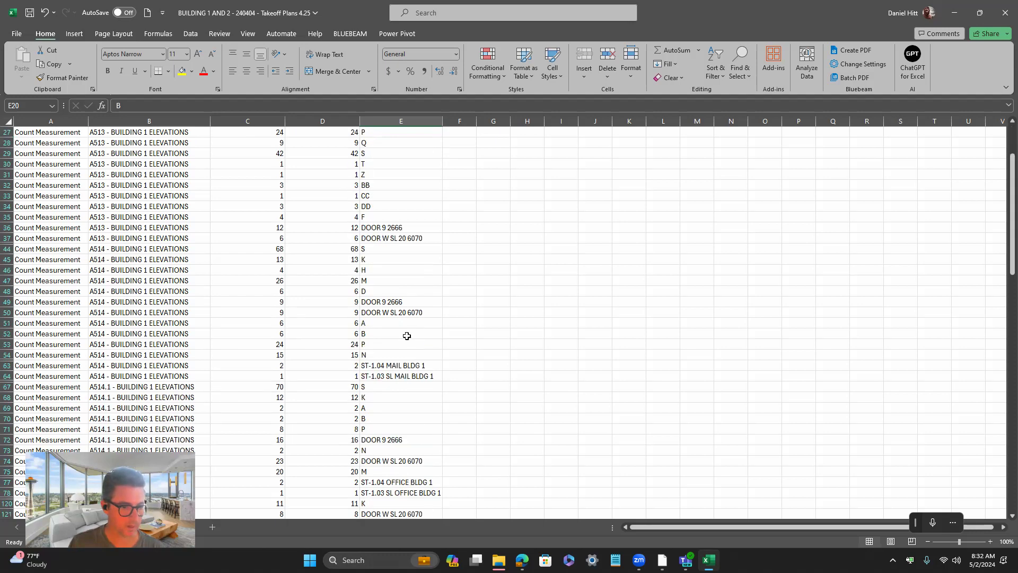
left_click(398, 367)
left_click(407, 377)
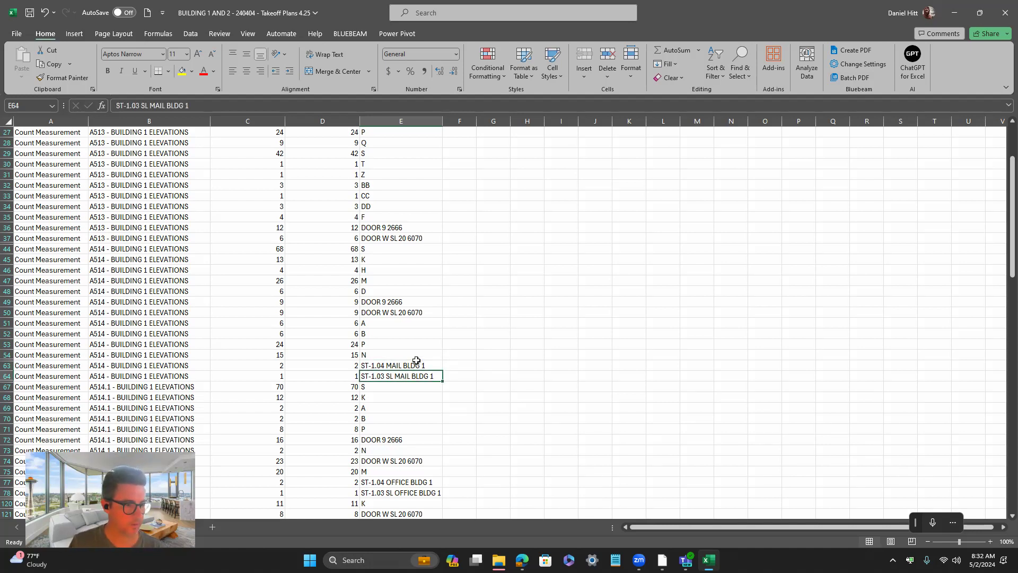
Step: Filter the Page Label column to show only A513 - BUILDING 1 ELEVATIONS
left_click(205, 121)
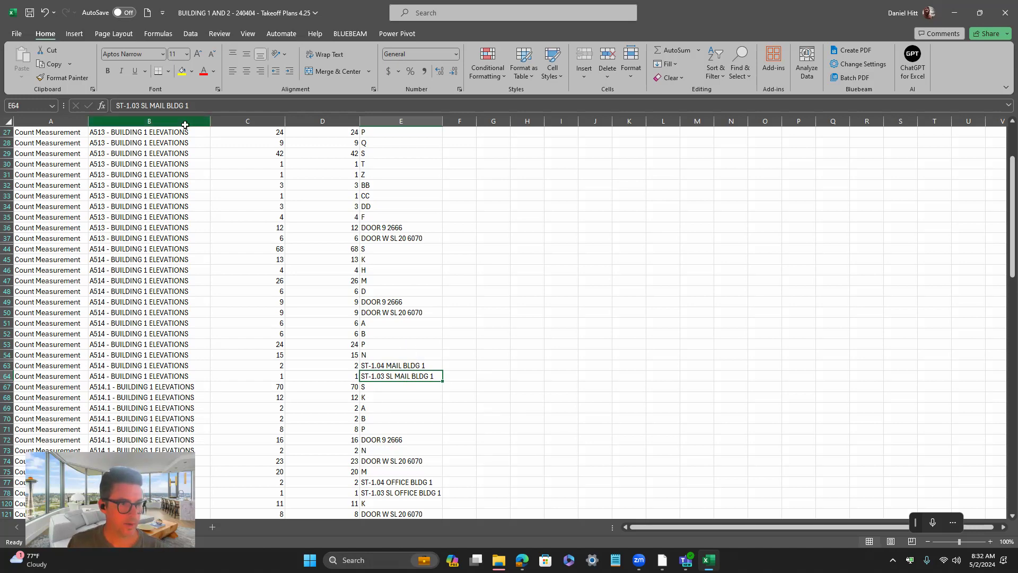
scroll(222, 175, "up", 3)
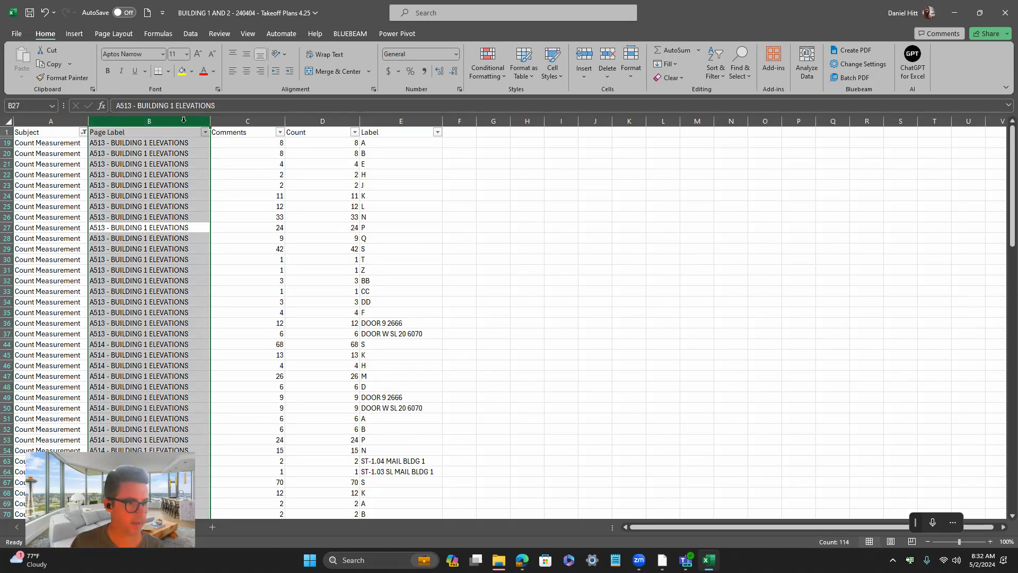
left_click(204, 137)
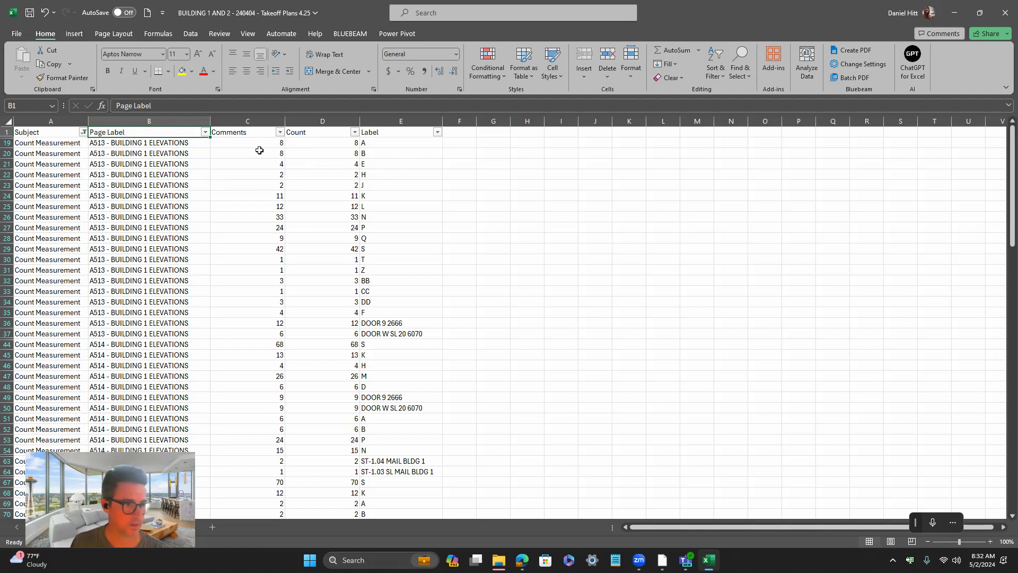
left_click(205, 132)
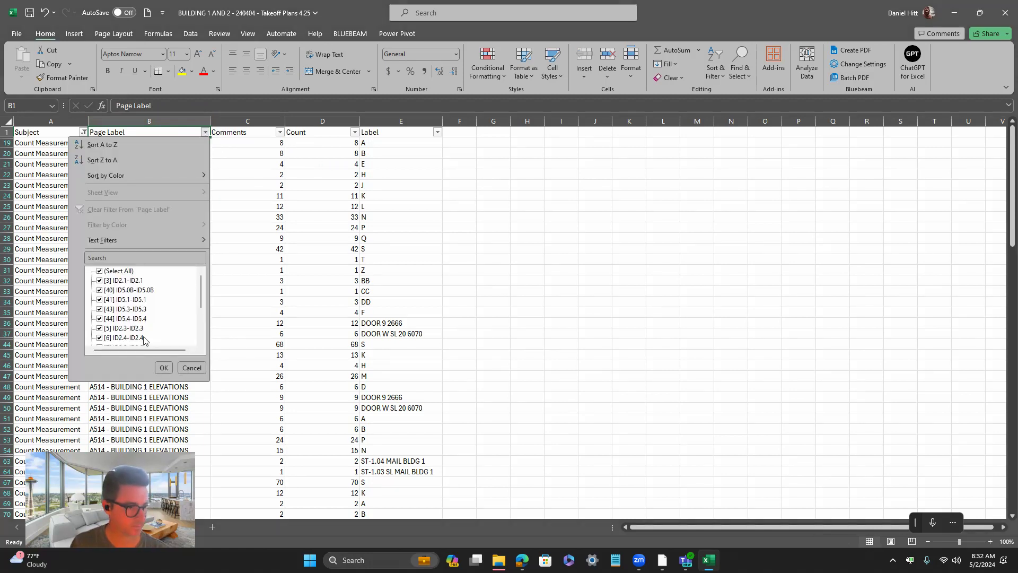
left_click(101, 271)
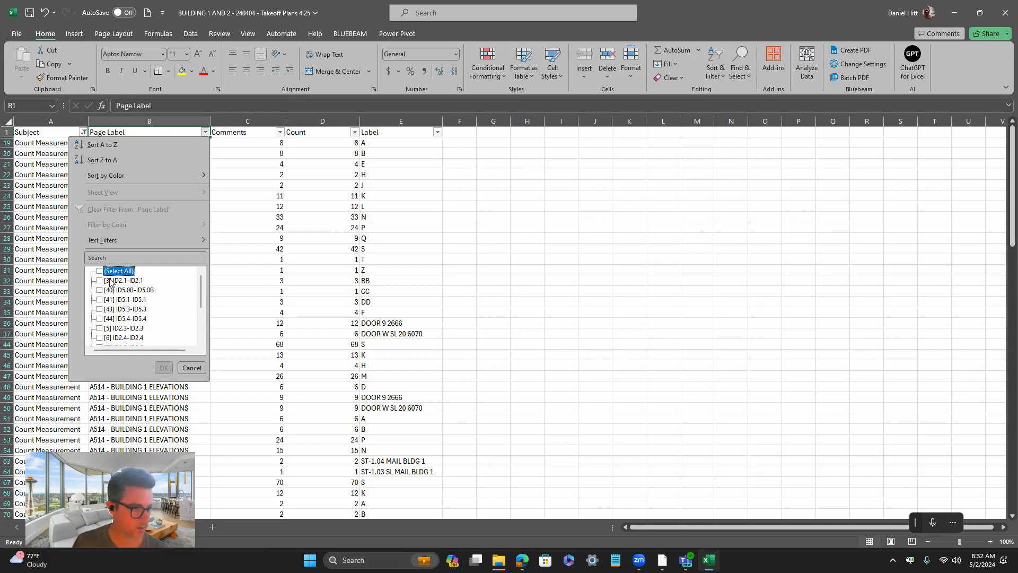
scroll(139, 308, "down", 1)
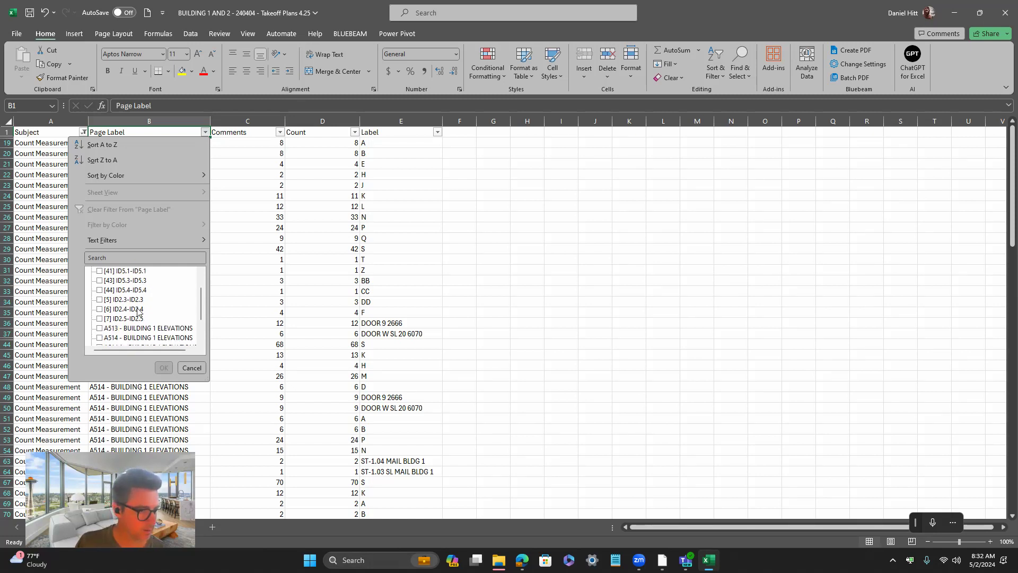
left_click(99, 329)
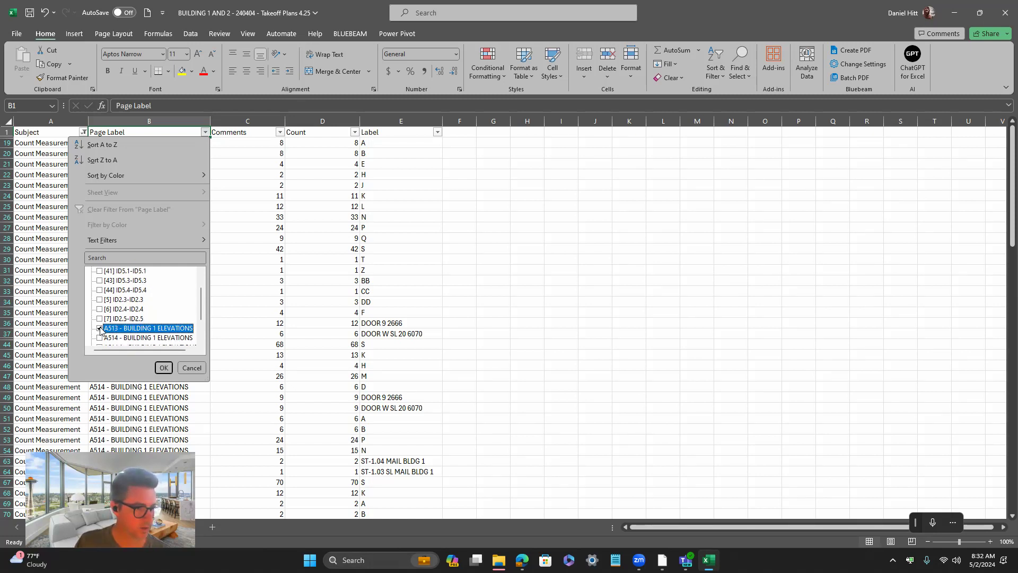
left_click(164, 368)
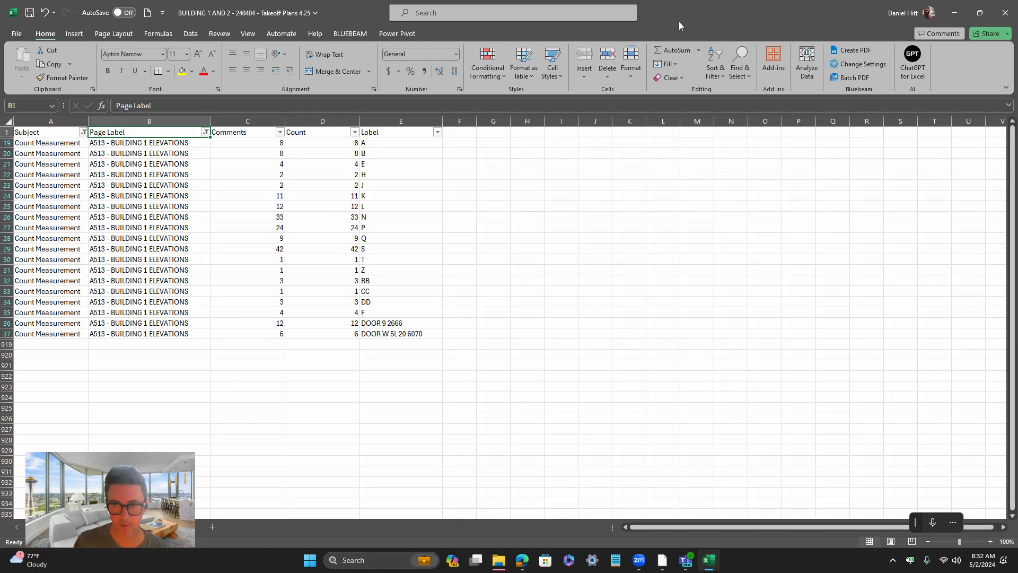
Step: Arrange the Excel workbook and the Bluebeam takeoff plans side by side, with the plans filling the left half of the screen
left_click_drag(679, 21, 1016, 133)
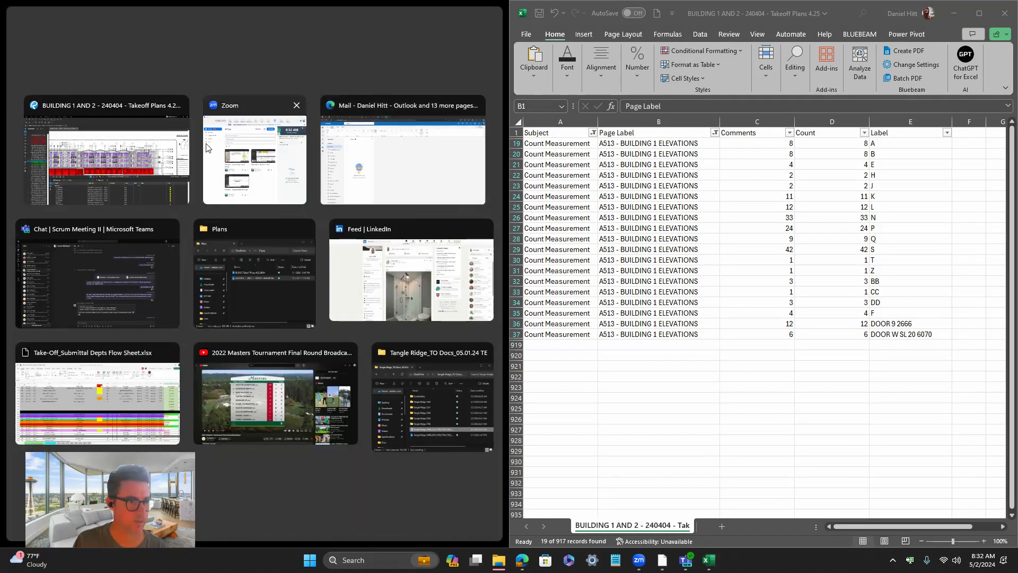
left_click(168, 183)
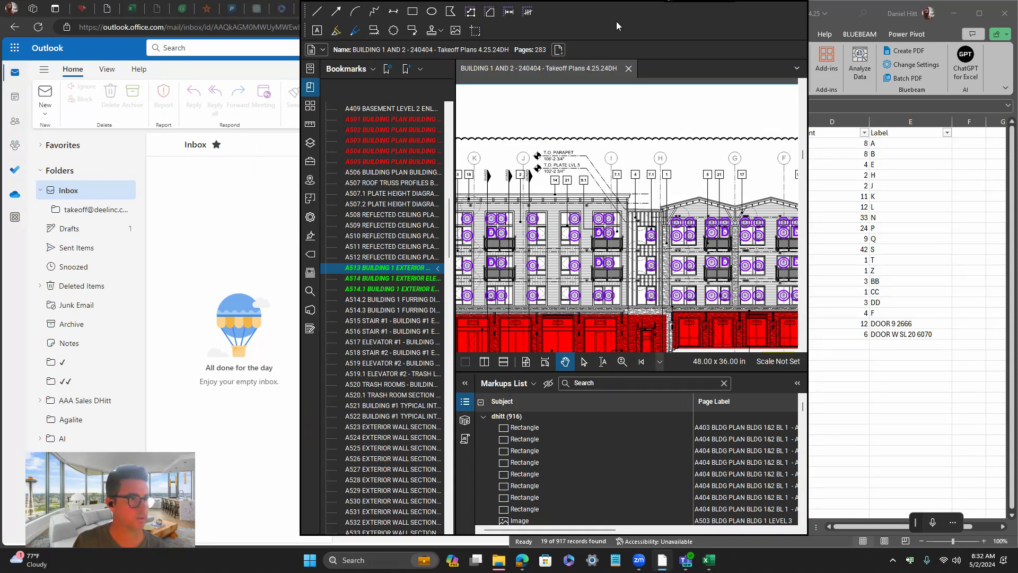
left_click_drag(616, 21, 1, 21)
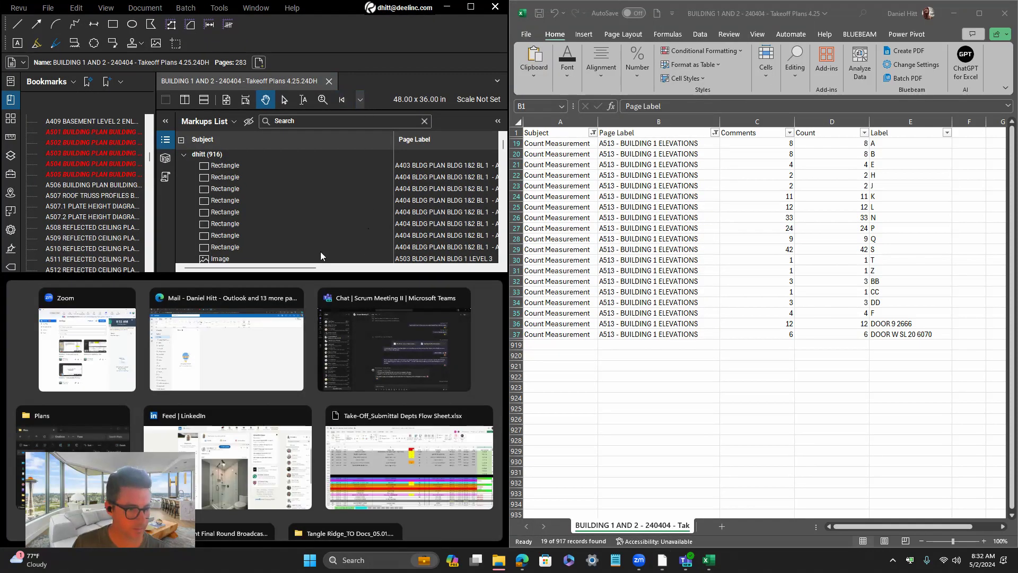
left_click(309, 208)
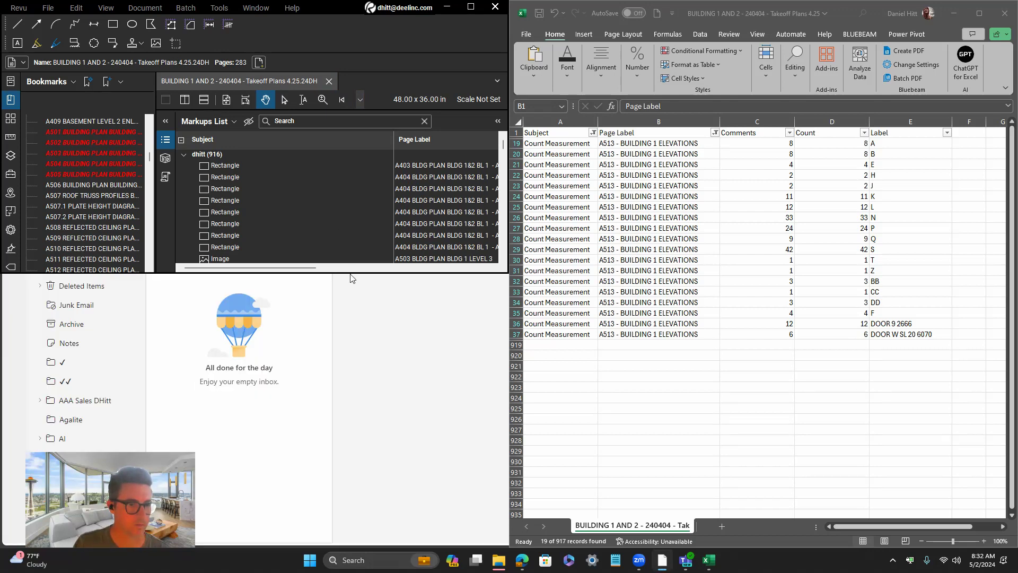
left_click(339, 212)
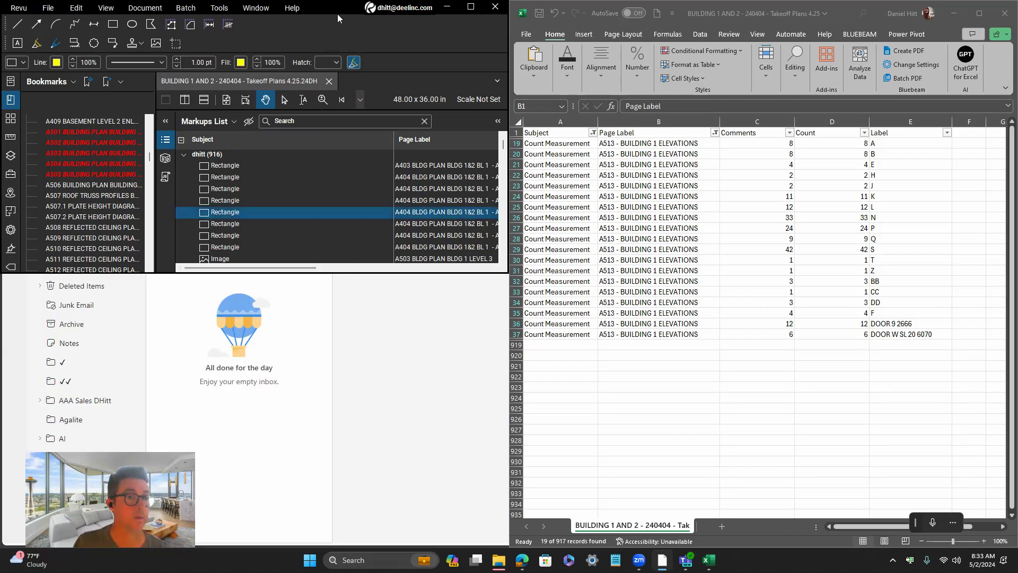
left_click_drag(337, 14, 2, 74)
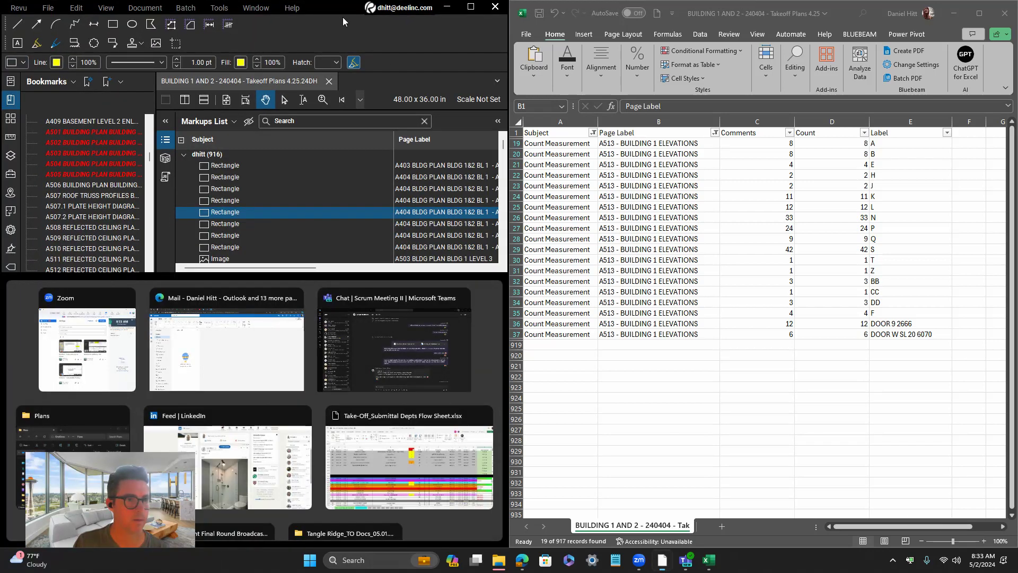
left_click_drag(344, 14, 344, 18)
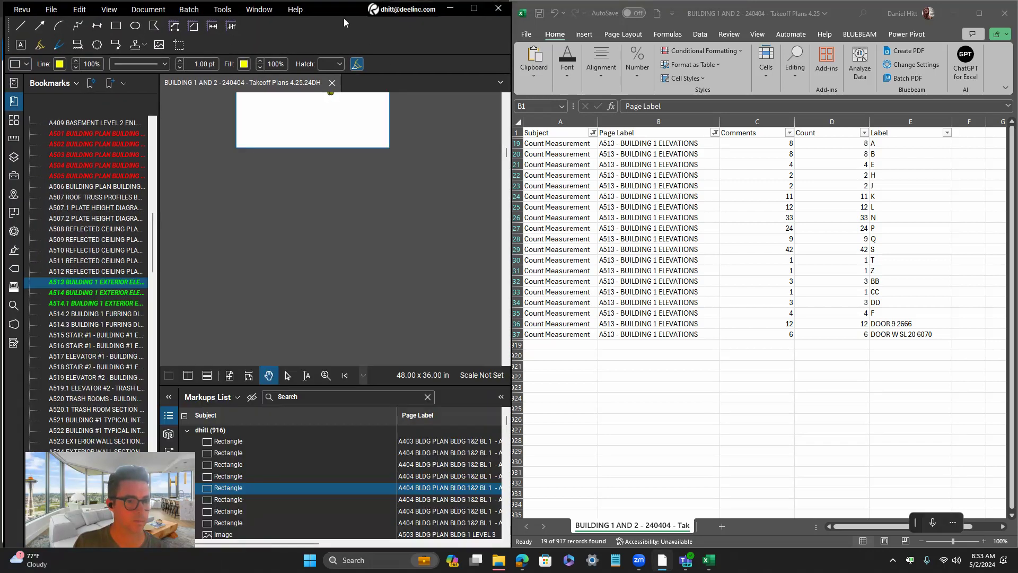
Step: Collapse the markups list in the takeoff plans and open the bookmarked sheet A513 Building 1 exterior elevations
double_click(380, 386)
scroll(373, 145, "up", 6)
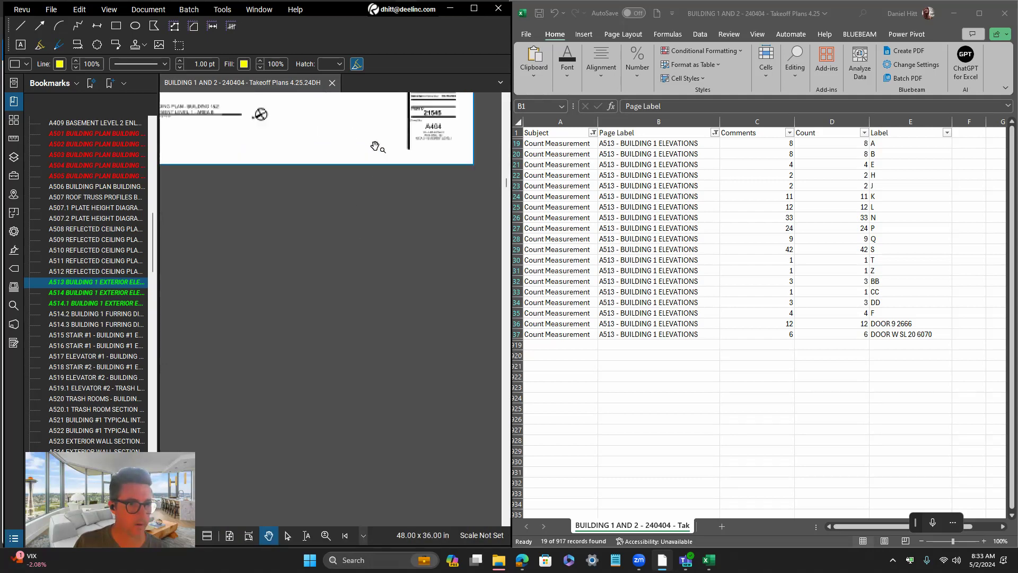
left_click_drag(364, 354, 415, 423)
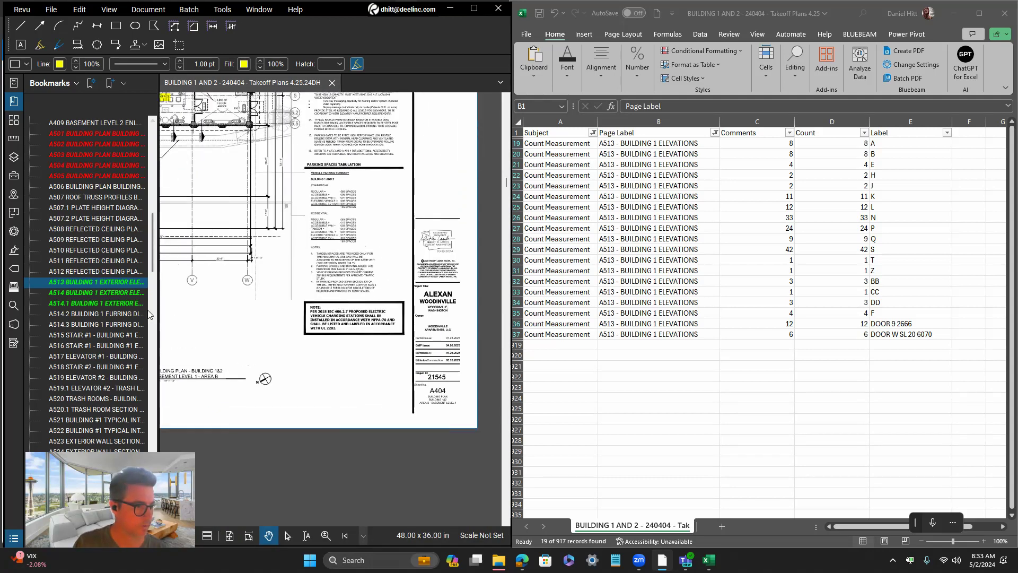
scroll(112, 308, "up", 4)
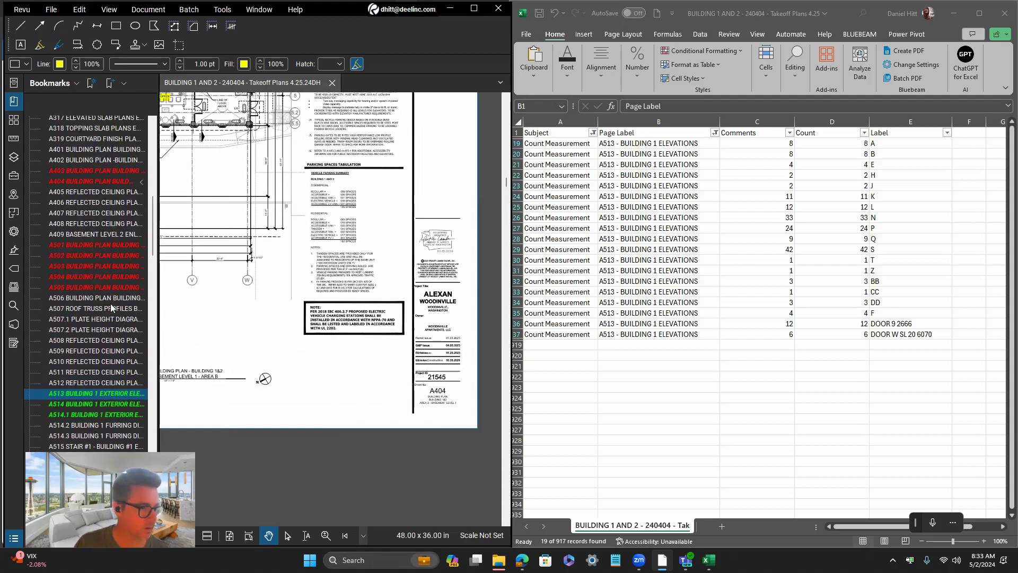
left_click(94, 395)
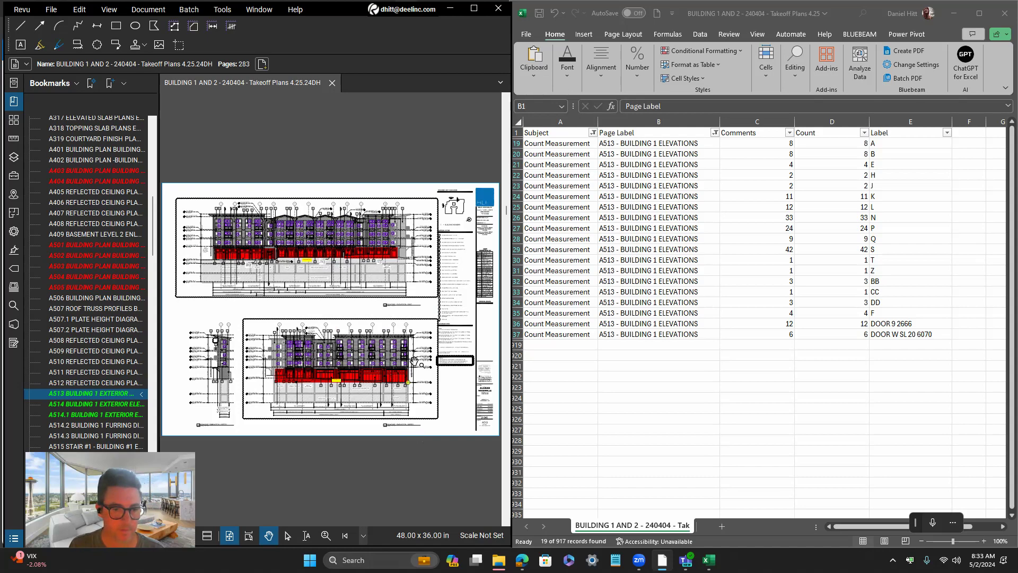
scroll(320, 258, "up", 3)
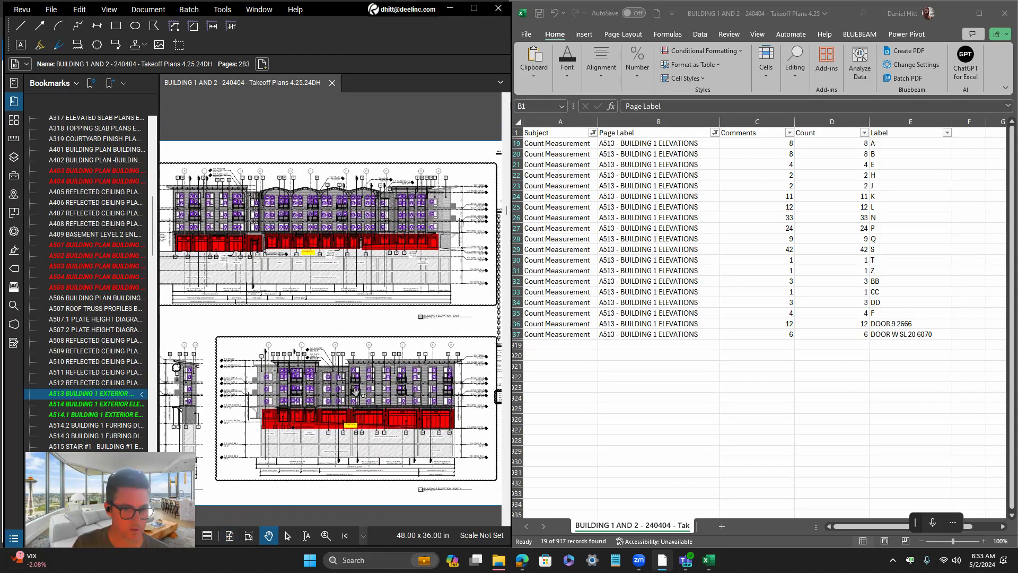
Step: Copy the Count and Label cells of all filtered A513 rows, D19 through E37, in the Excel sheet
left_click(822, 214)
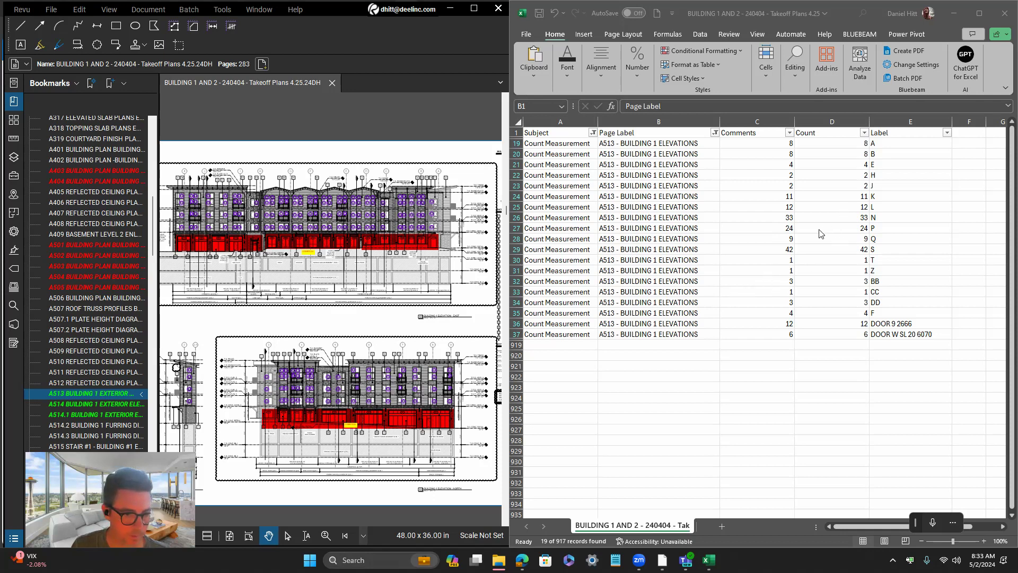
left_click(788, 144)
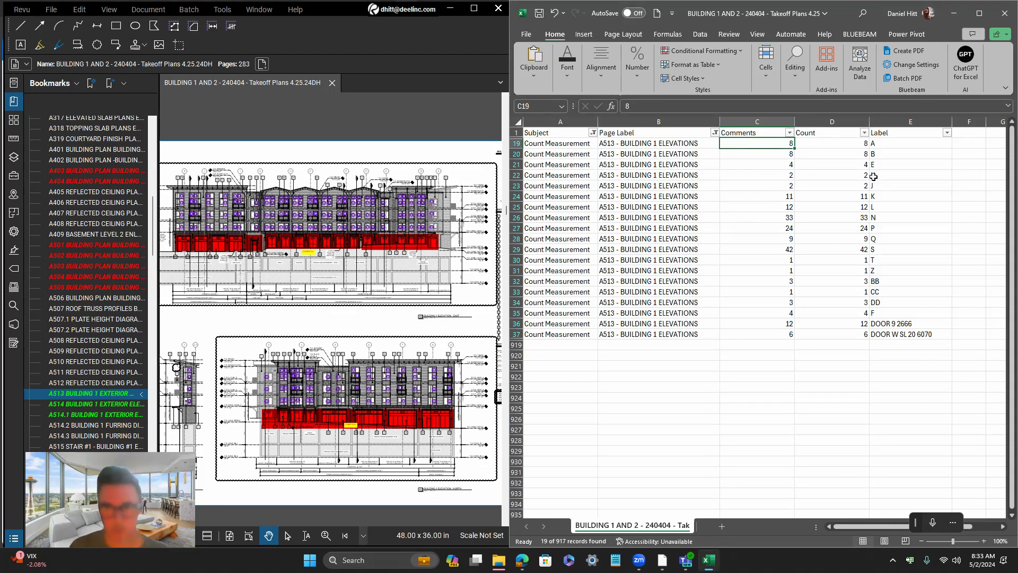
left_click(850, 143)
left_click(854, 332, "shift")
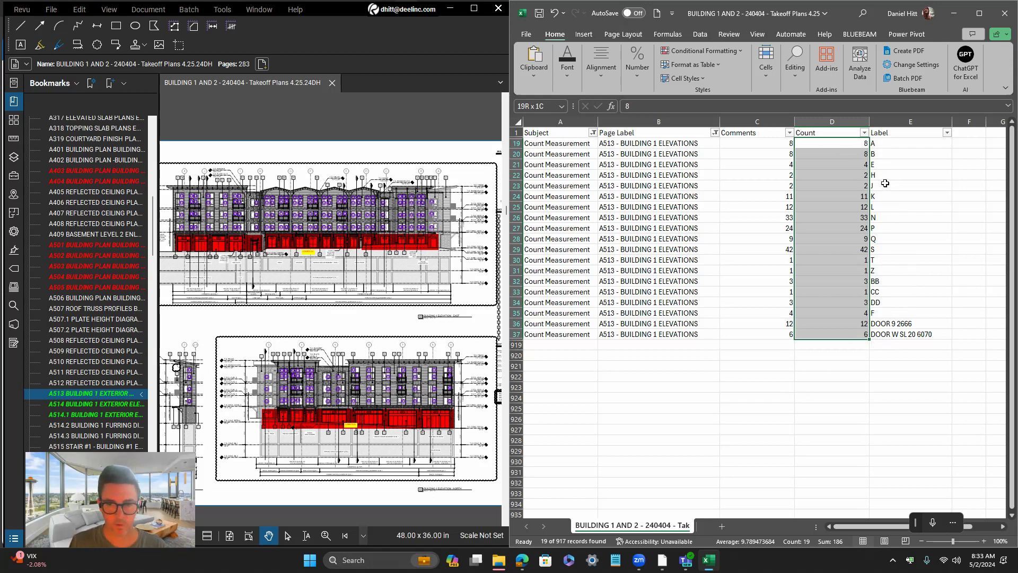
left_click(906, 334, "shift")
right_click(905, 294)
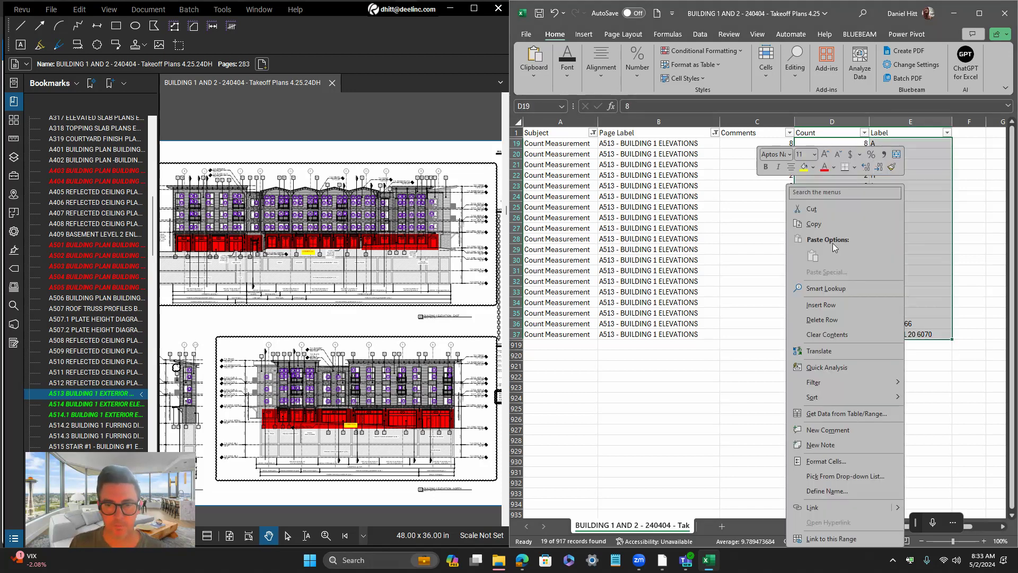
left_click(814, 223)
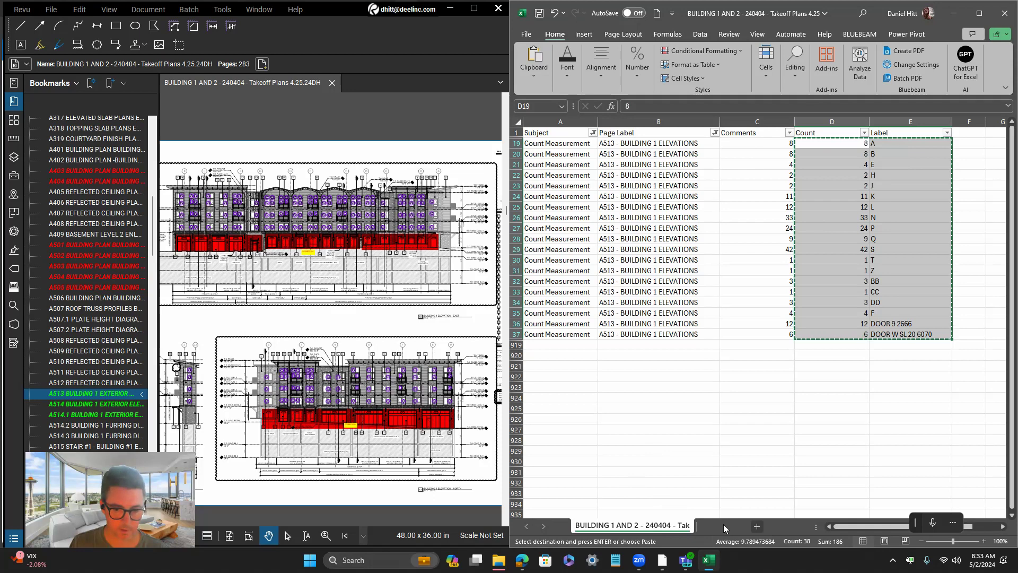
Step: Add a new worksheet and paste the copied counts and labels starting at cell G5
left_click(721, 526)
left_click(739, 174)
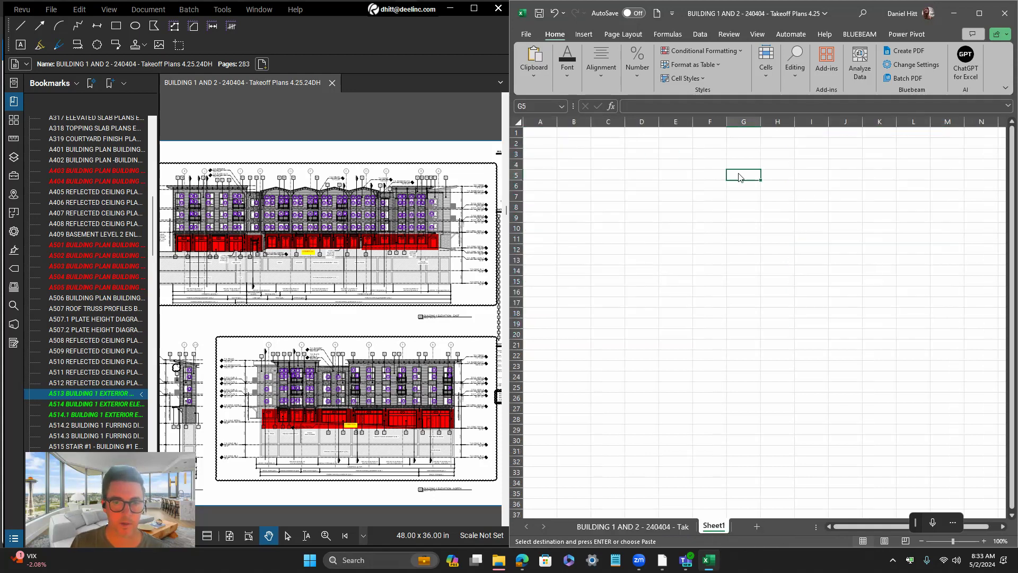
right_click(740, 175)
left_click(788, 263)
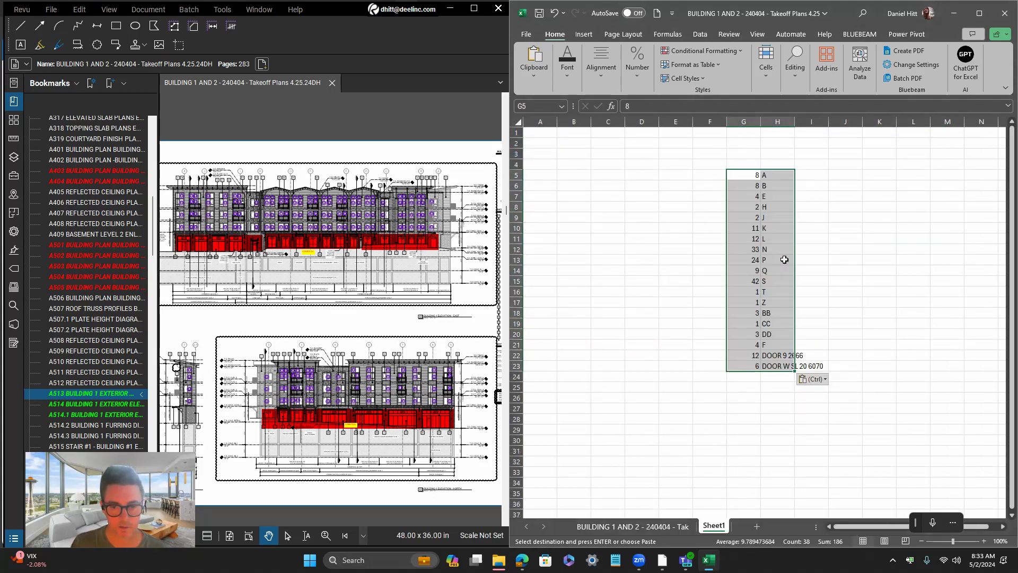
Step: Sort the pasted counts and labels by column H cell values, A to Z, without headers
left_click(702, 33)
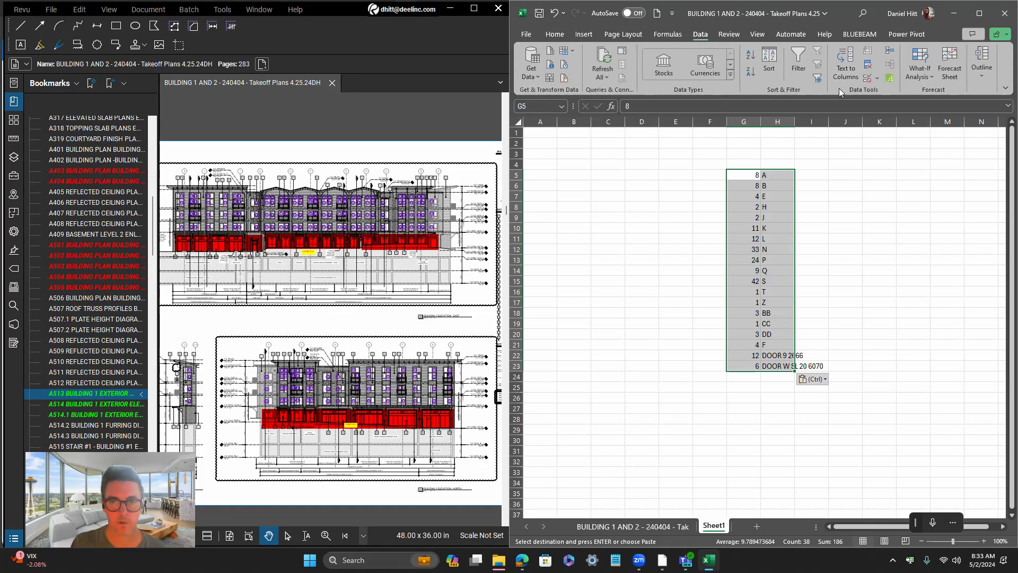
left_click(768, 59)
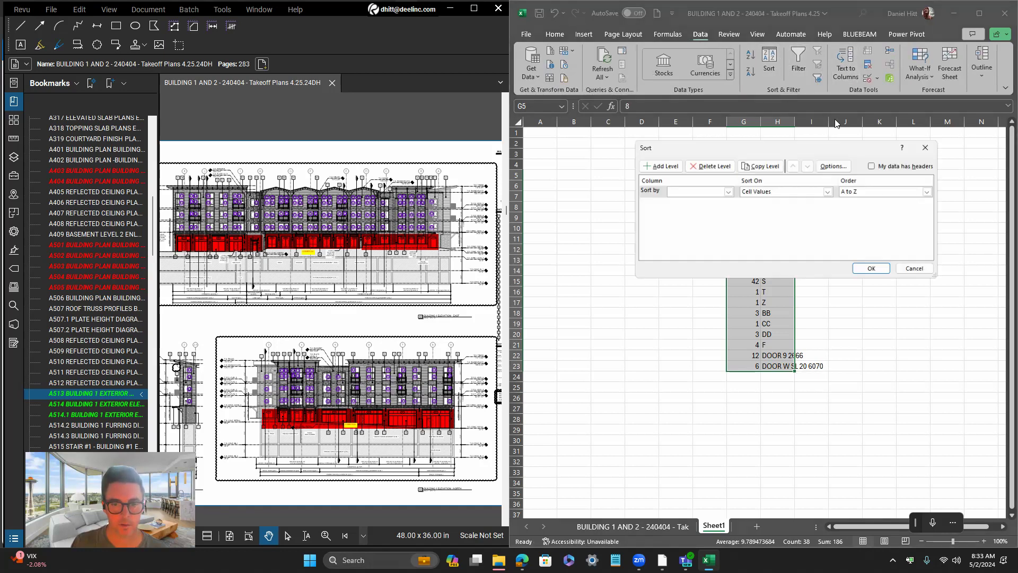
left_click(727, 191)
left_click(729, 208)
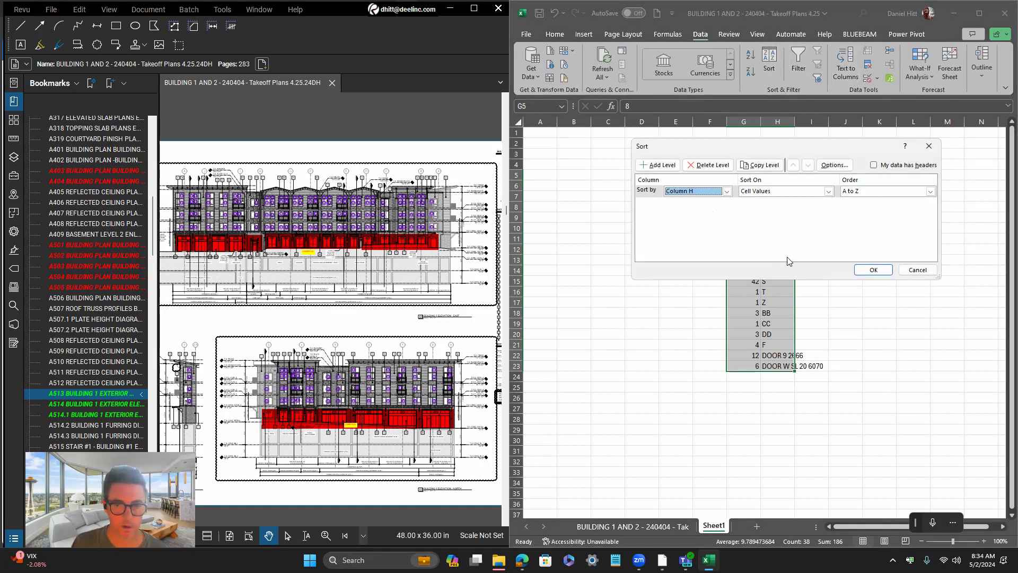
left_click(872, 269)
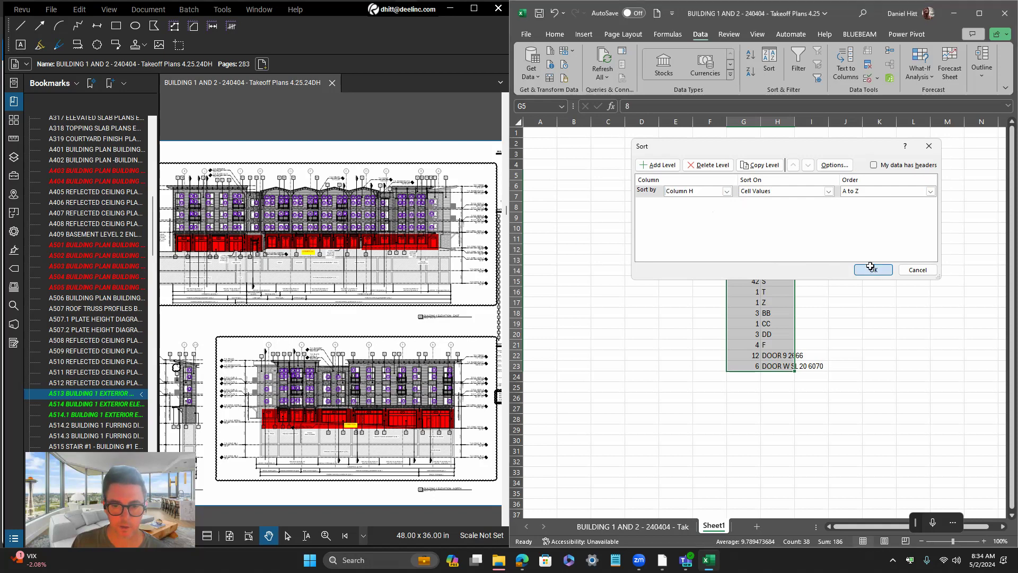
left_click(879, 324)
Step: Examine the double-letter window rows and door rows in G7:H11 of the sorted list
left_click(752, 195)
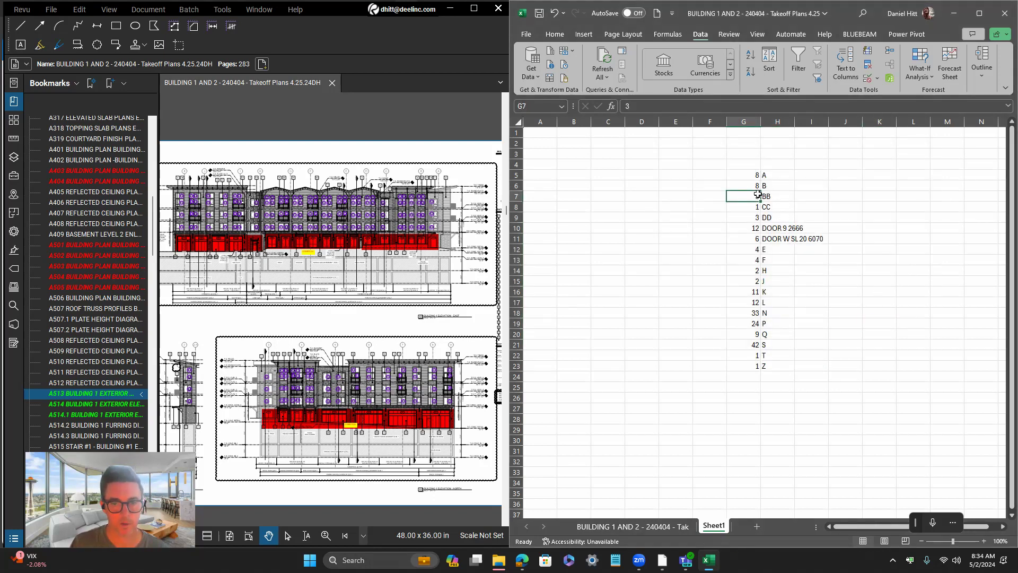
left_click(797, 241, "shift")
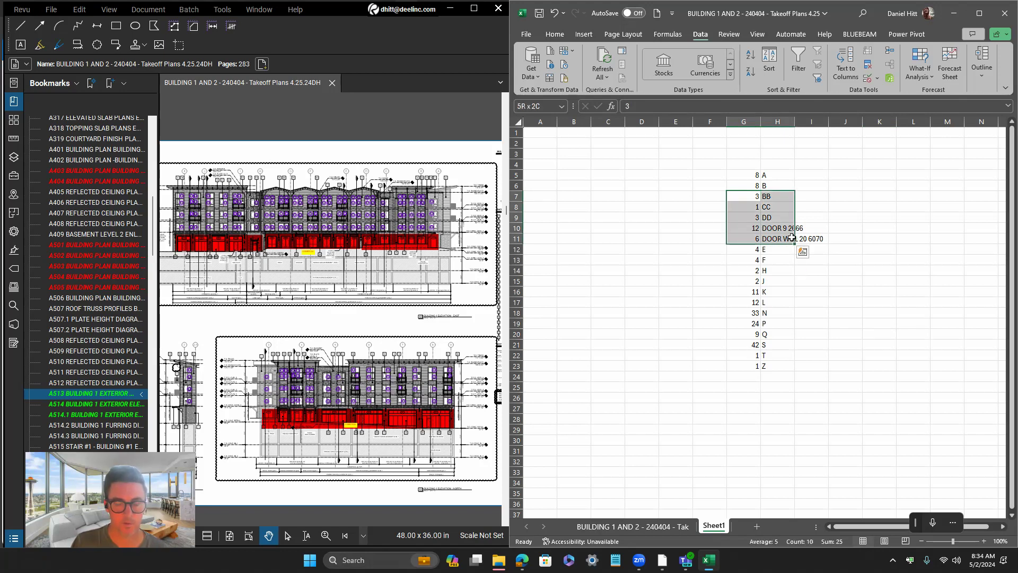
left_click(822, 269)
left_click(821, 287)
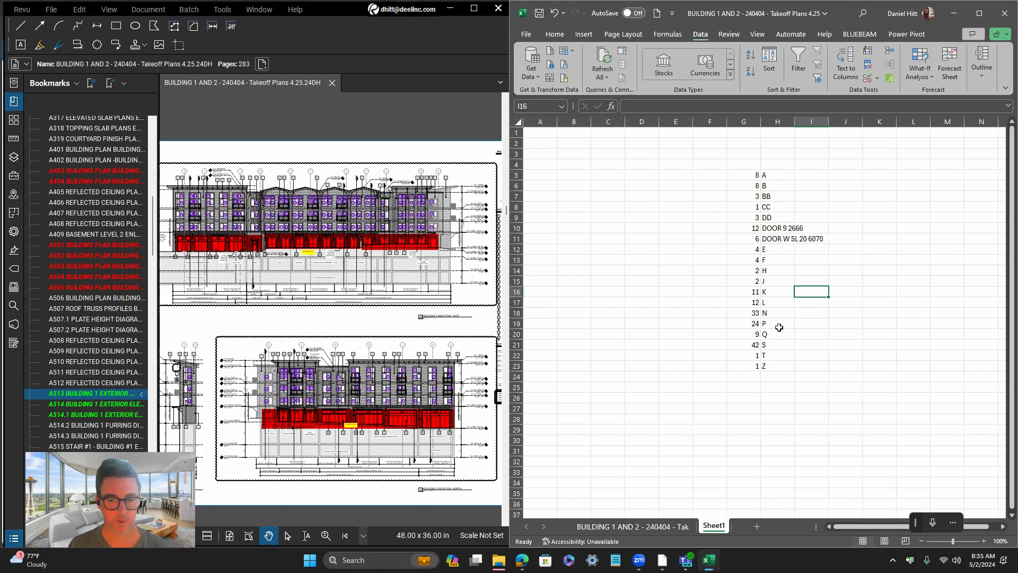
left_click(803, 311)
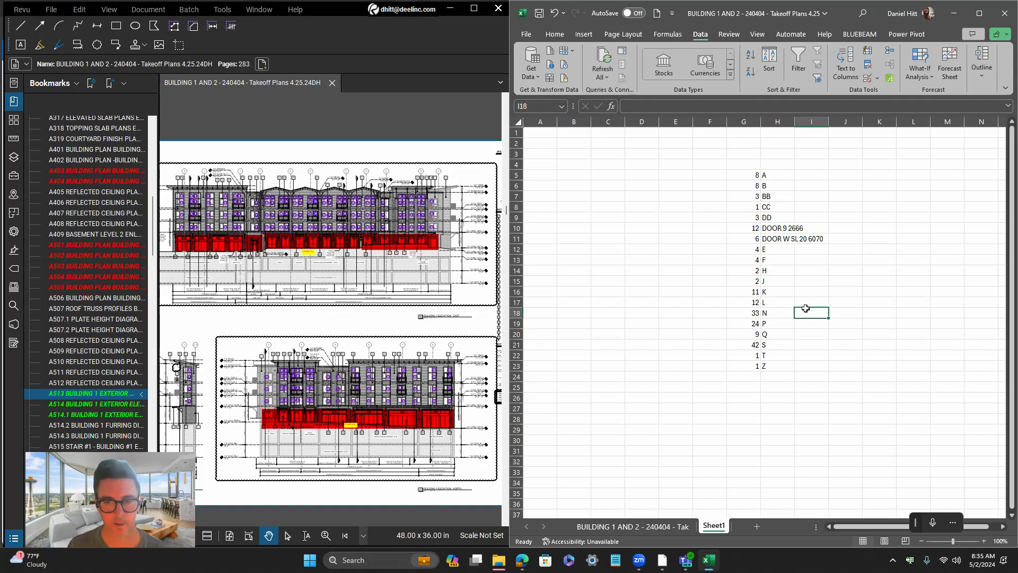